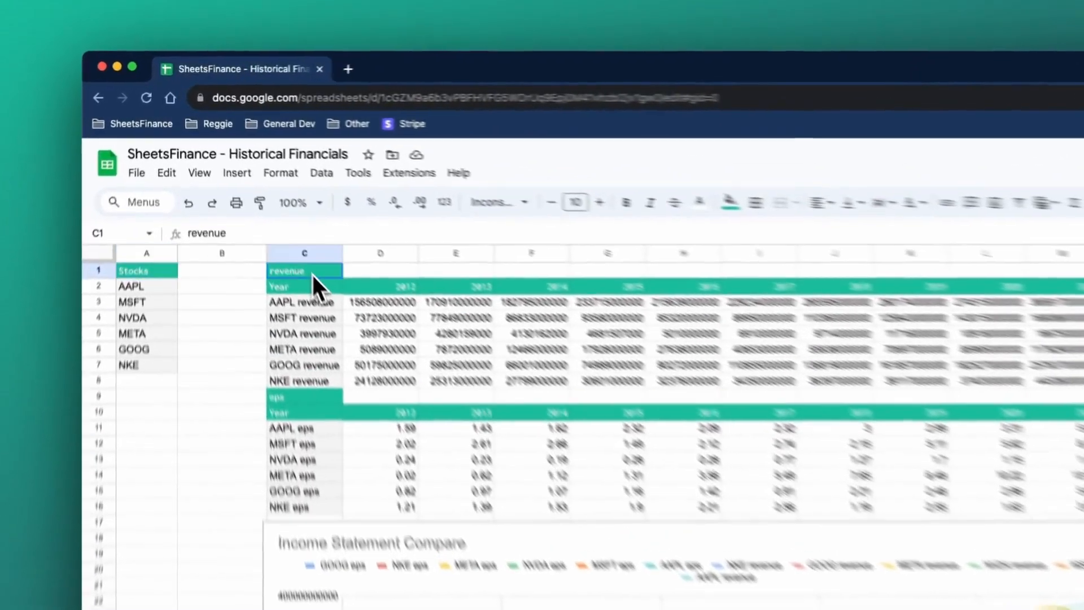
Step: Change the metric heading in C1 to netIncome and the one in C9 to ebitda
{"action": "left_click", "coordinate": [251, 198]}
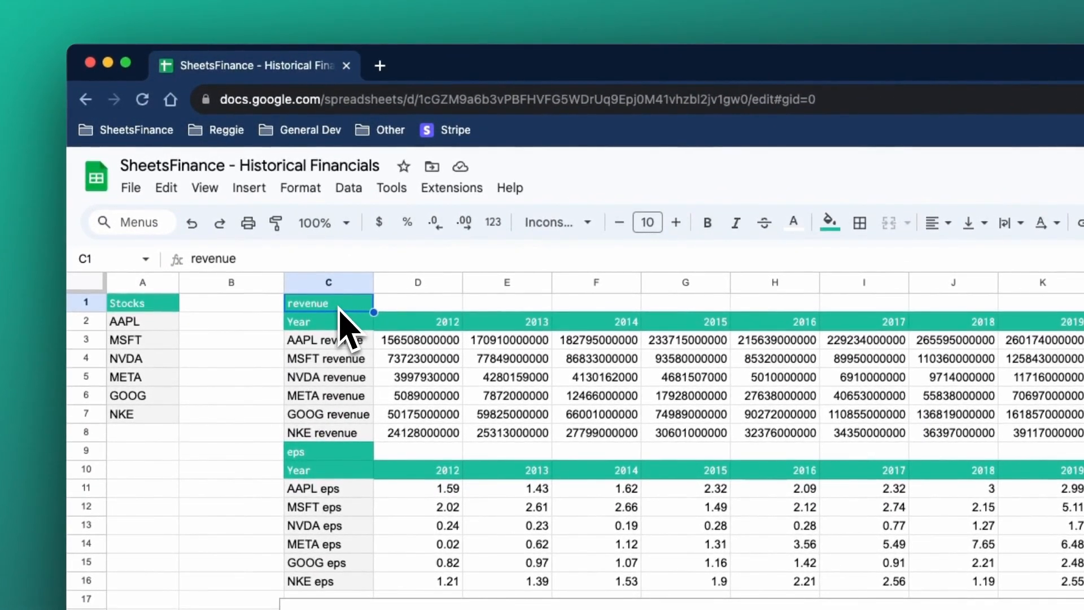
{"action": "type", "text": "netIncome"}
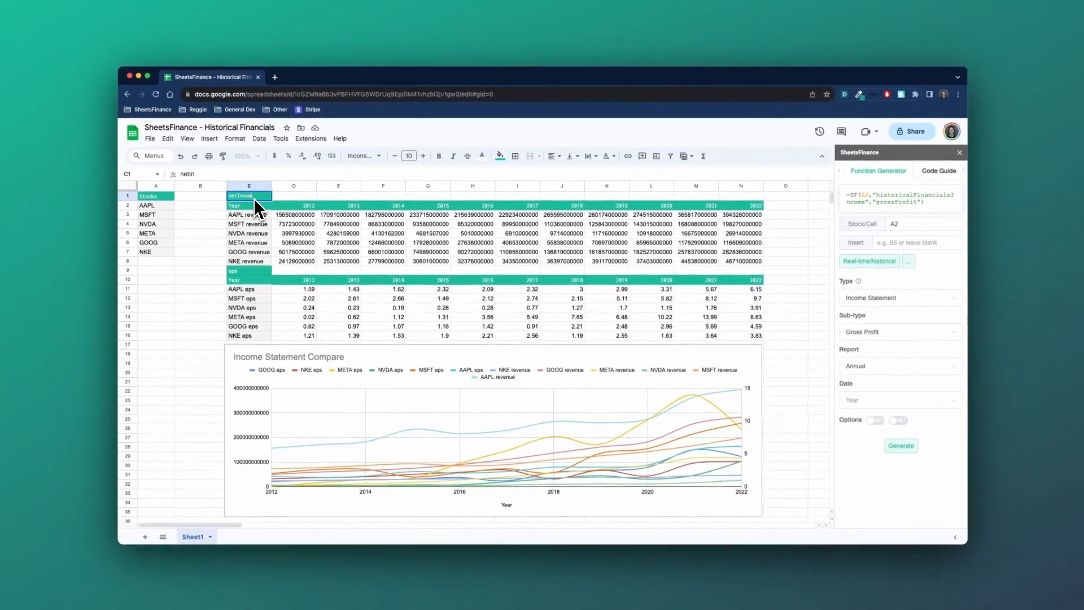
{"action": "key", "text": "Return"}
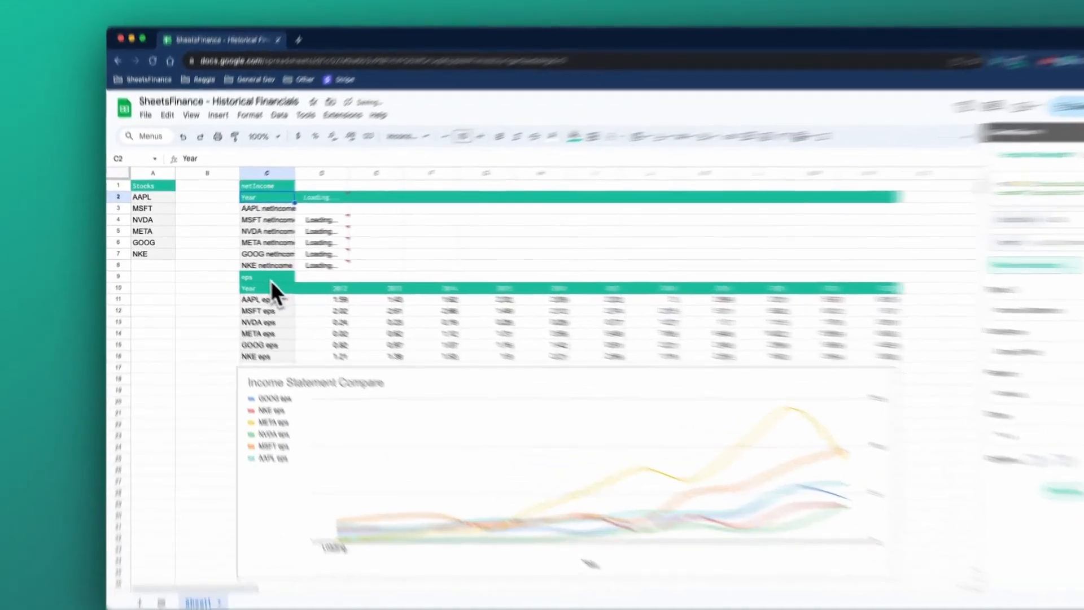
{"action": "left_click", "coordinate": [254, 271]}
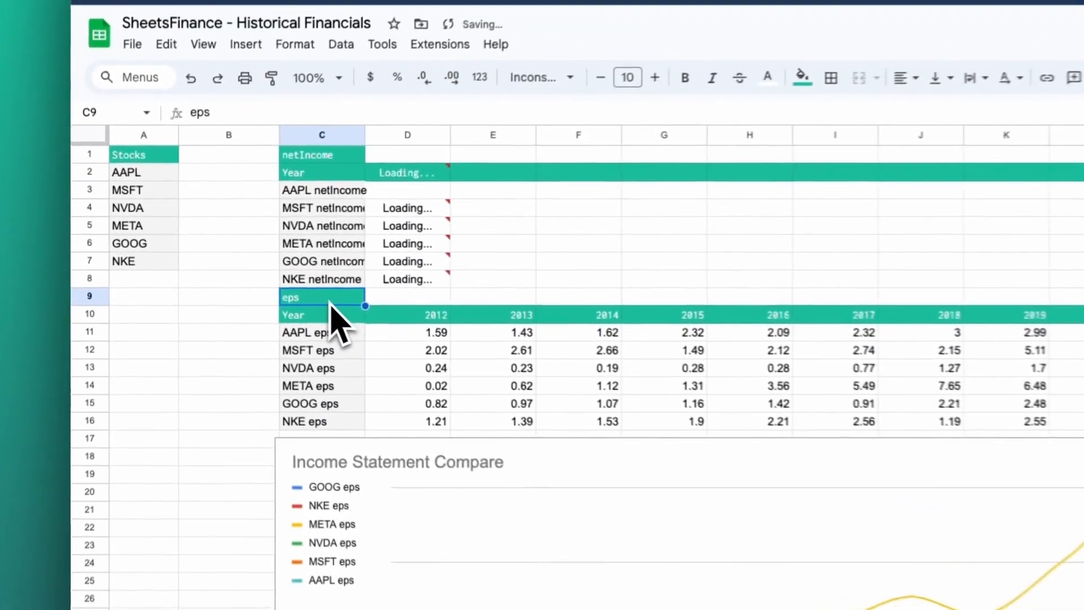
{"action": "type", "text": "ebitda"}
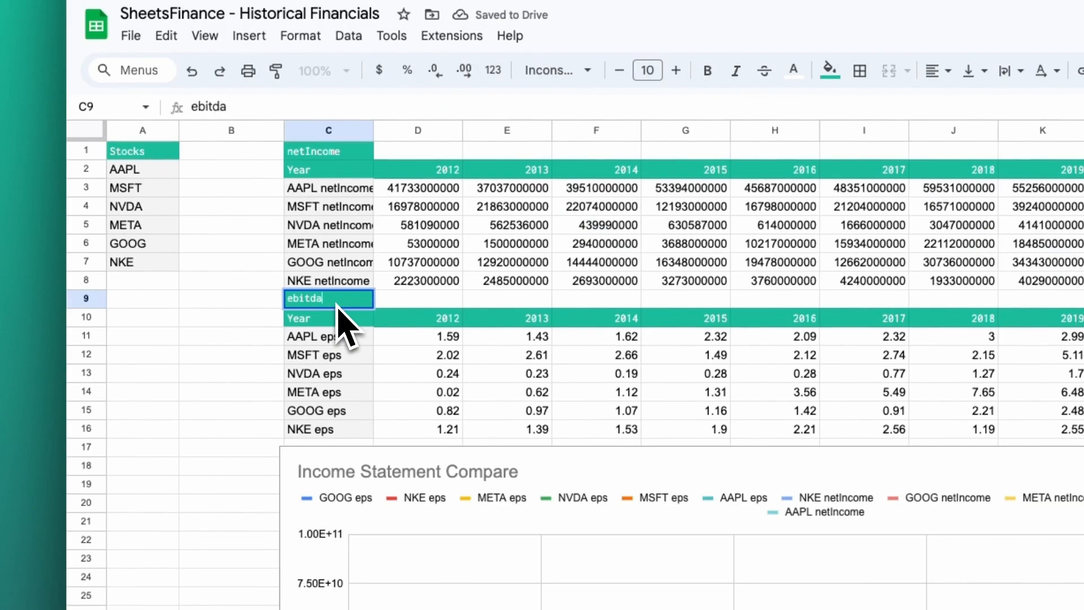
{"action": "key", "text": "Return"}
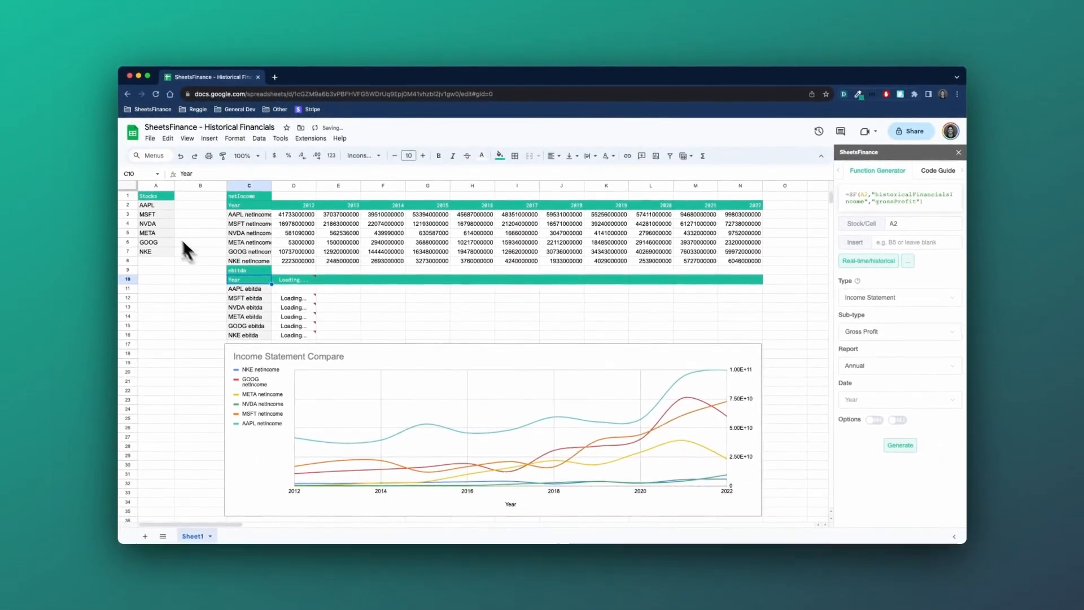
Step: Replace the first two tickers in the Stocks list with BAC in A2 and GE in A3
{"action": "left_click", "coordinate": [161, 205]}
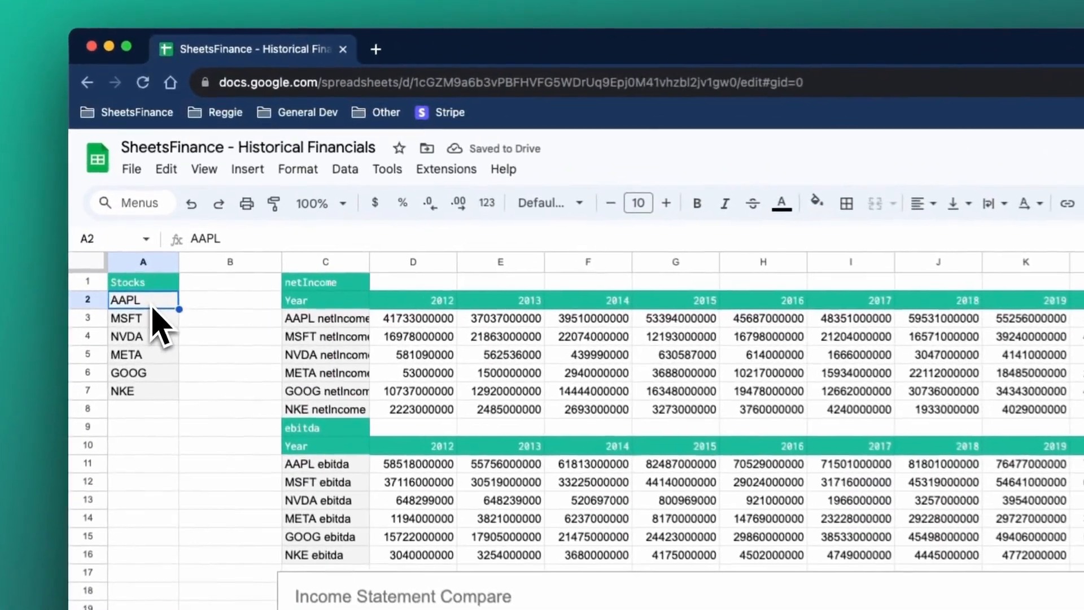
{"action": "type", "text": "BAC"}
{"action": "key", "text": "Return"}
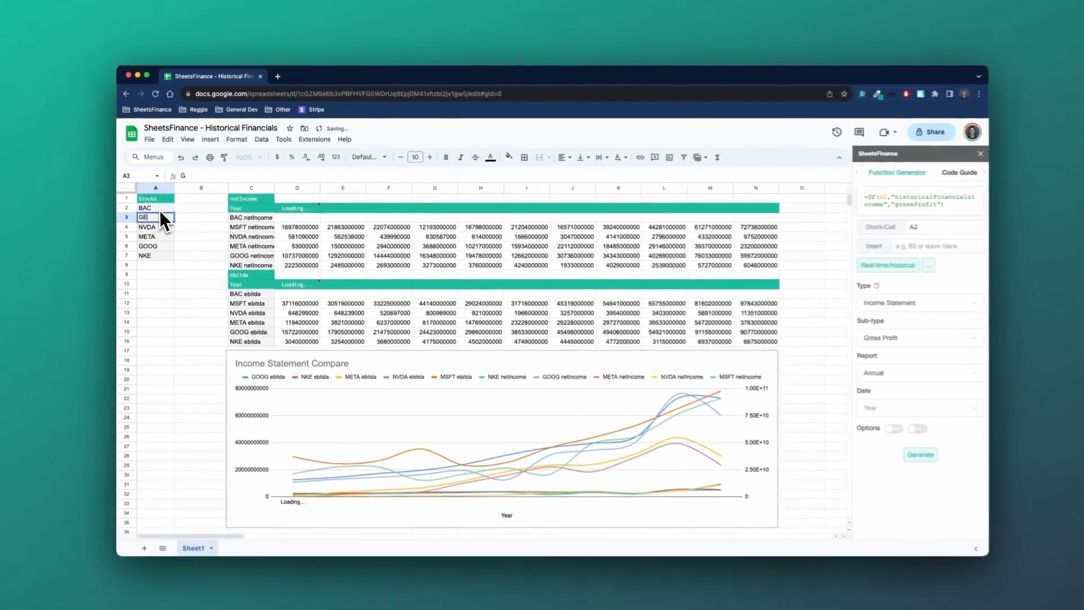
{"action": "type", "text": "GE"}
{"action": "key", "text": "Return"}
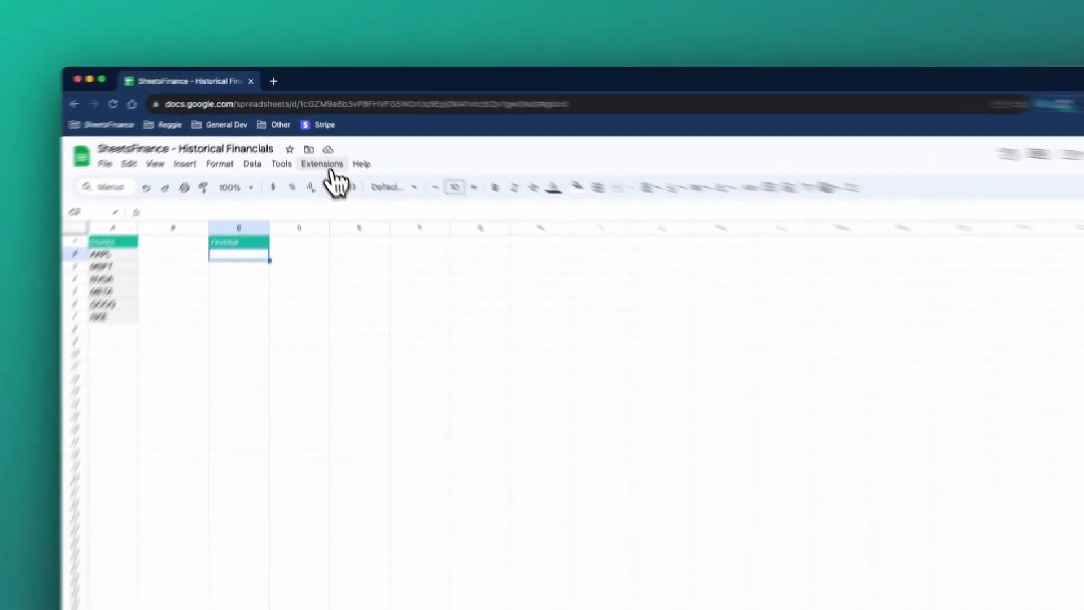
Step: Launch the SheetsFinance | Stock Market Analysis add-on's Function Generator
{"action": "left_click", "coordinate": [313, 140]}
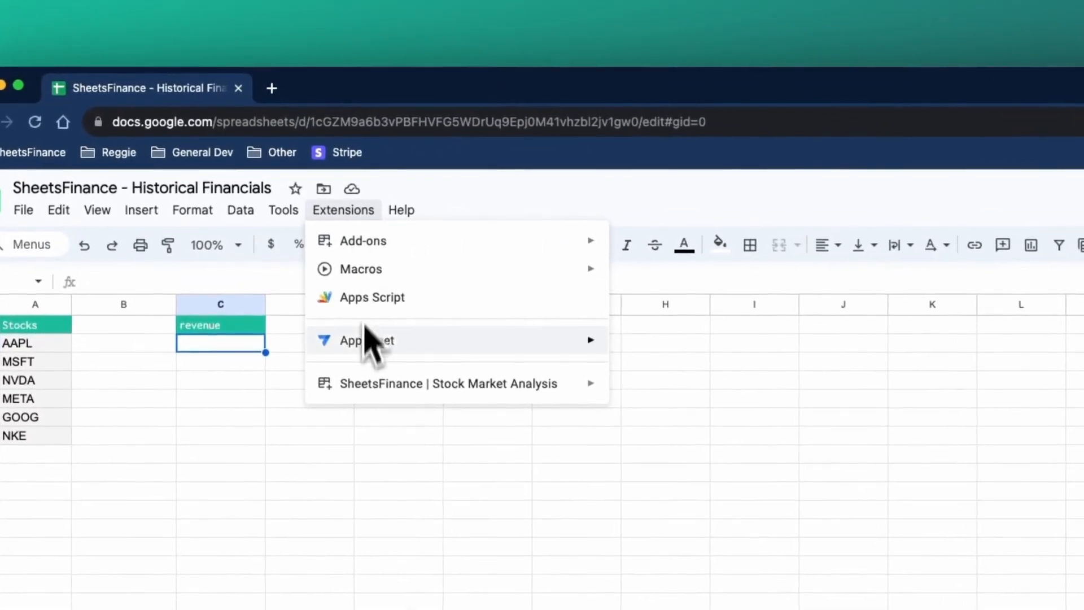
{"action": "mouse_move", "coordinate": [362, 374]}
{"action": "left_click", "coordinate": [662, 392]}
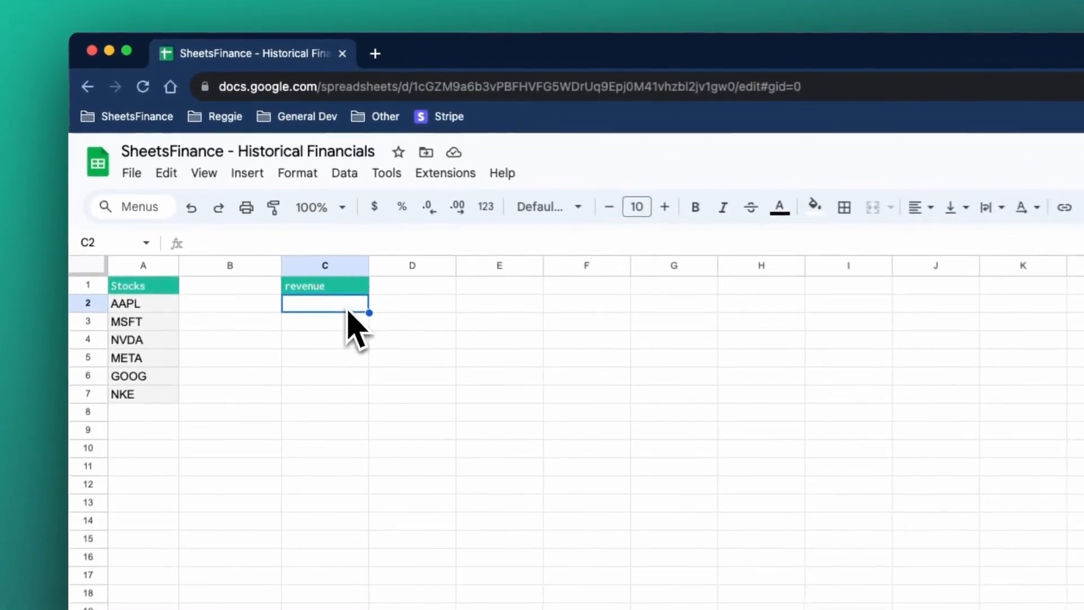
Step: Enter Year in C2 and fill C3:C8 with row labels using the formula =A2&" "&$C$1, starting in C3
{"action": "type", "text": "Year"}
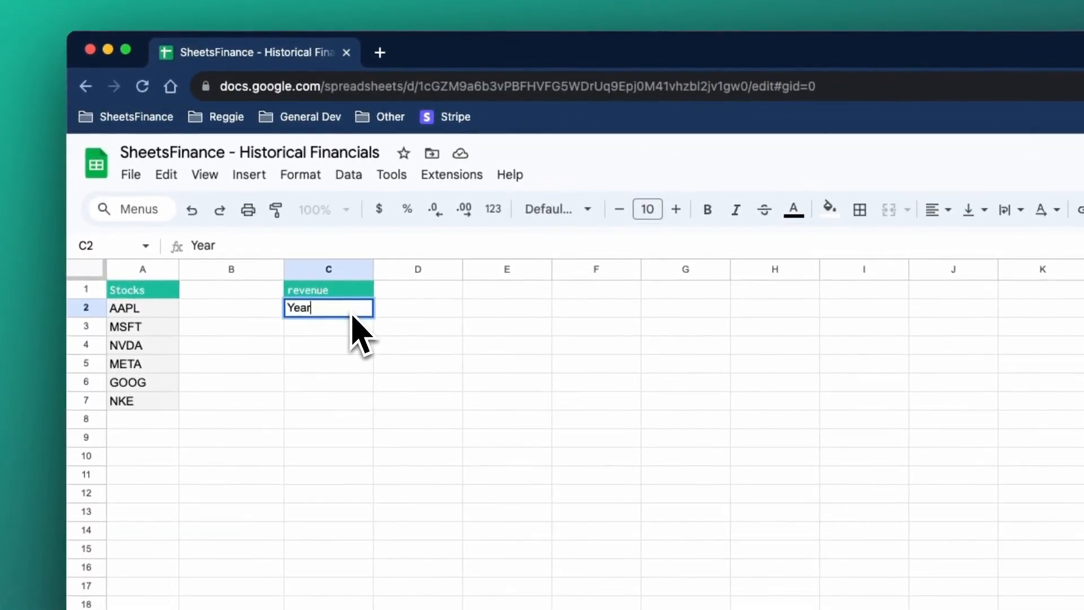
{"action": "key", "text": "Return"}
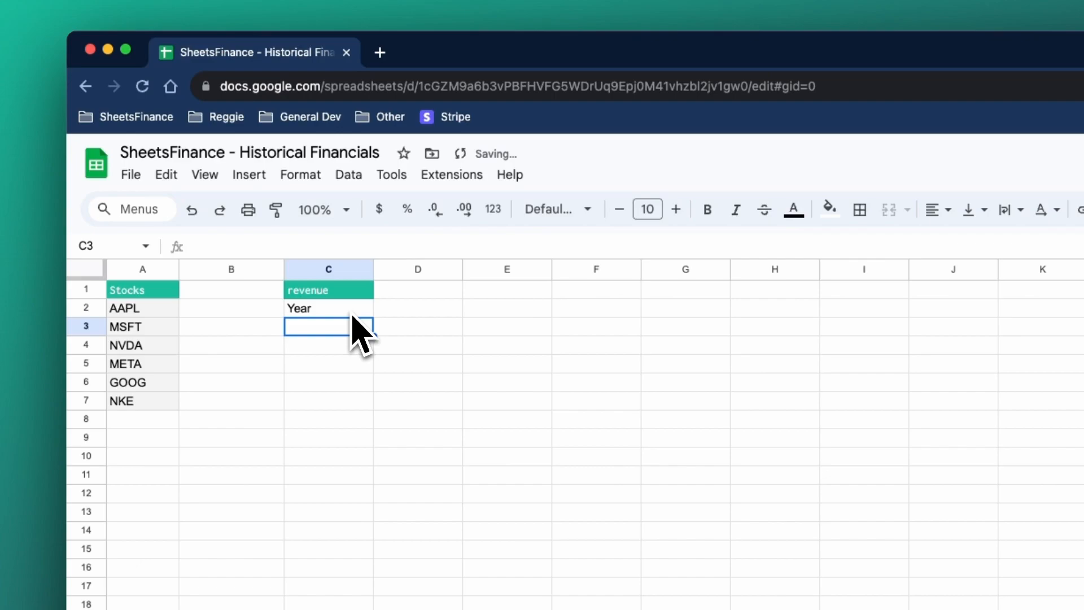
{"action": "type", "text": "="}
{"action": "left_click", "coordinate": [138, 313]}
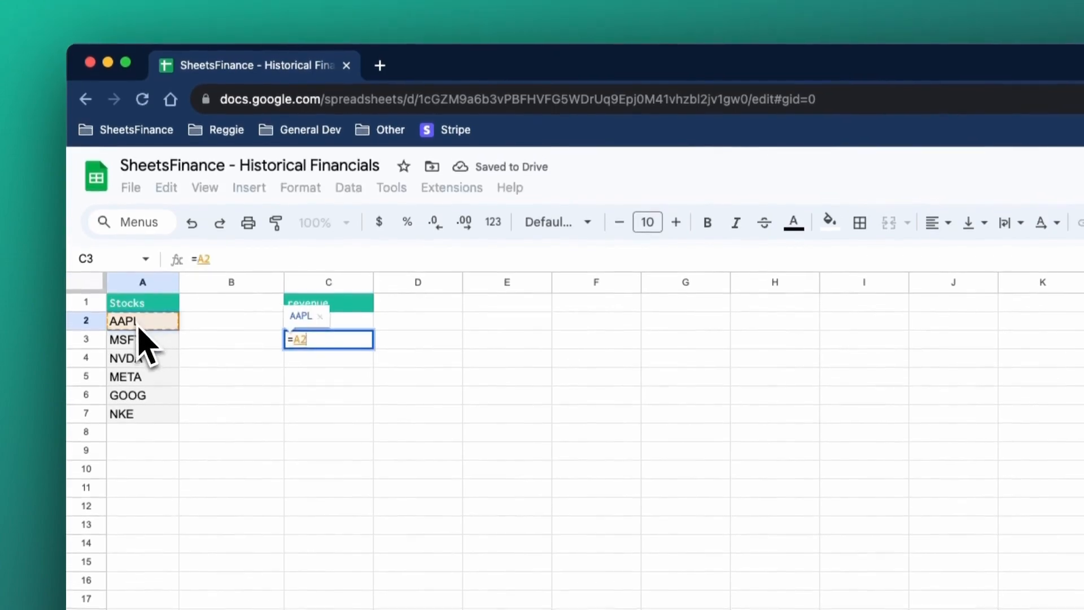
{"action": "type", "text": "&\" \""}
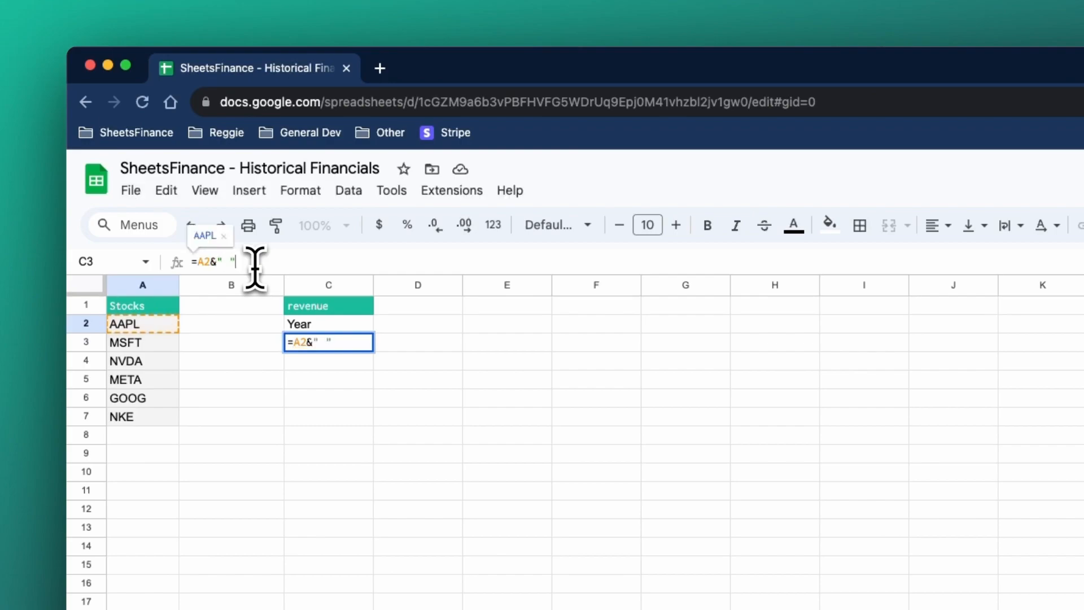
{"action": "type", "text": "&"}
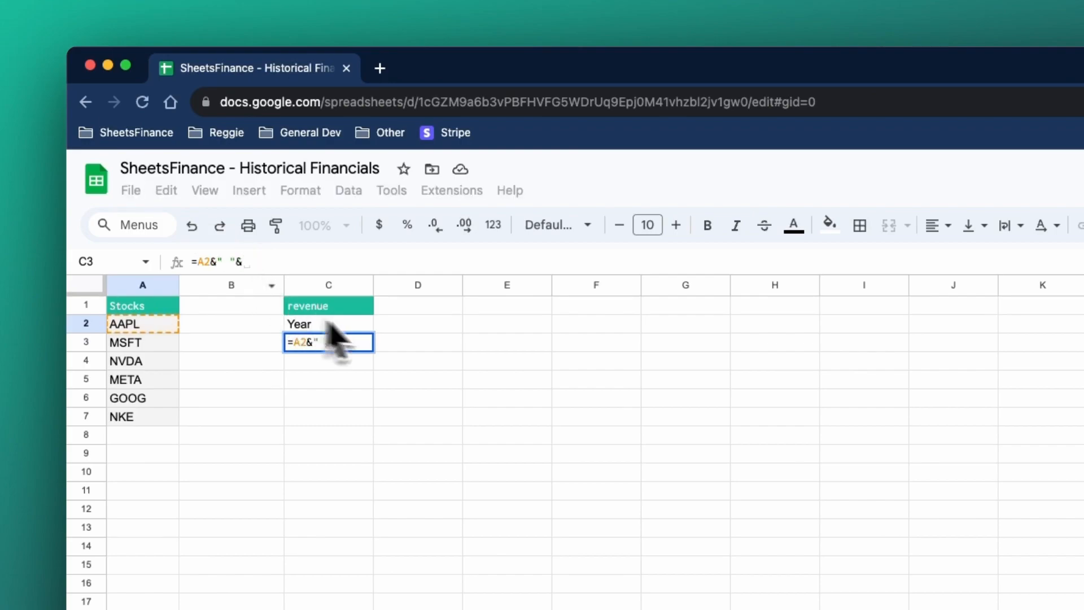
{"action": "left_click", "coordinate": [339, 310]}
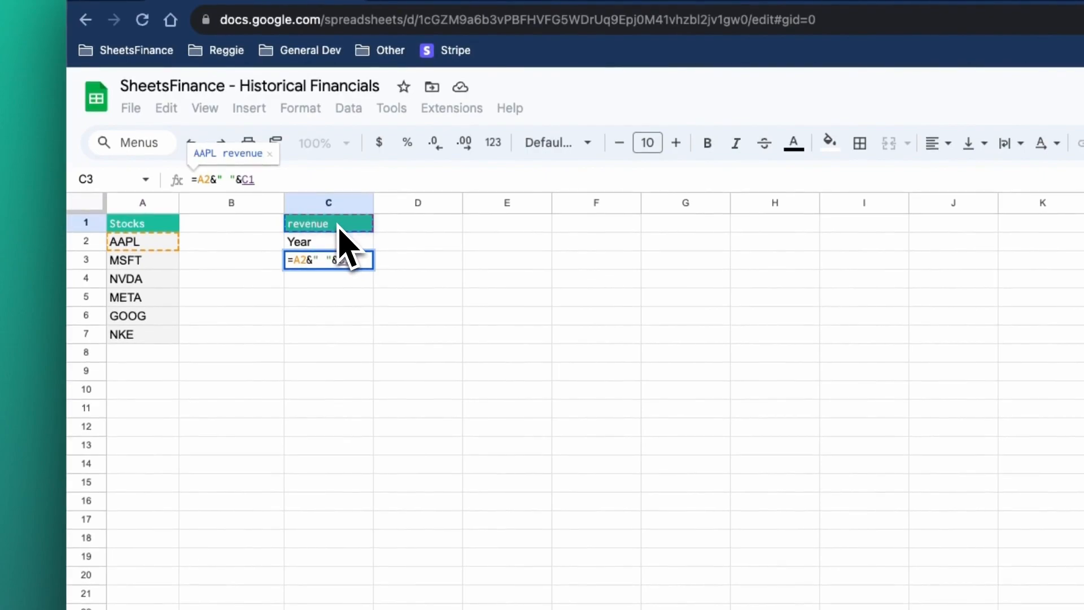
{"action": "key", "text": "Return"}
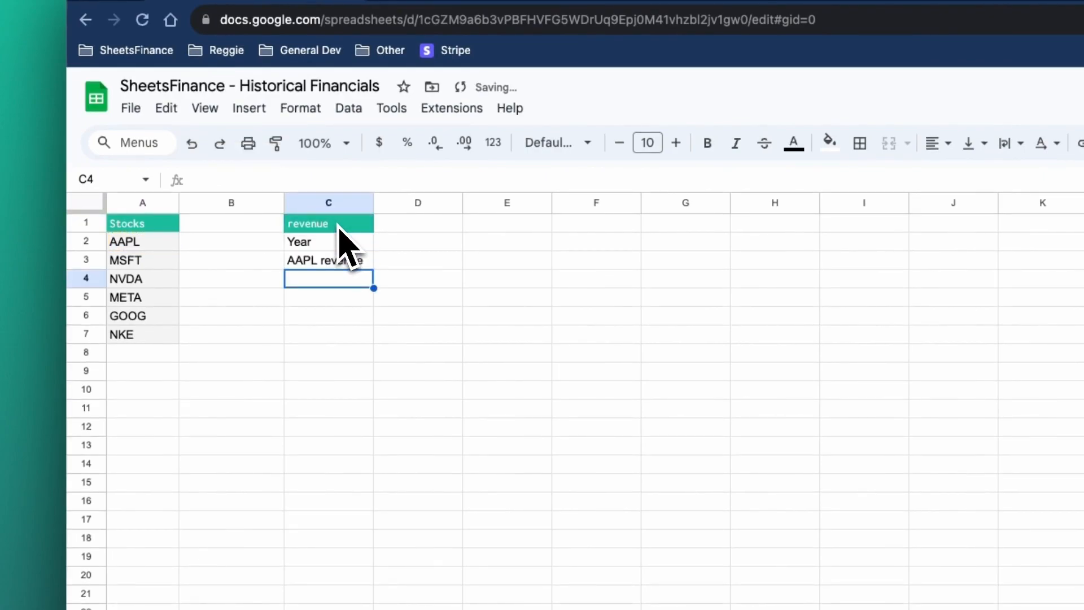
{"action": "left_click", "coordinate": [355, 263]}
{"action": "left_click_drag", "start_coordinate": [370, 269], "coordinate": [366, 361]}
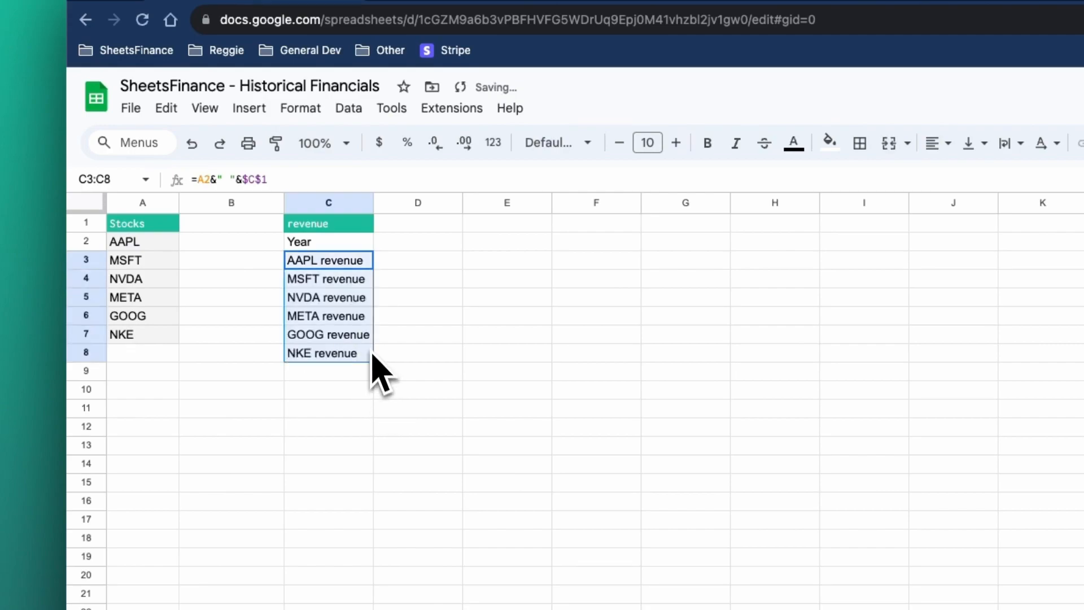
Step: Starting from cell D3, set up a Real-time/historical function for stock cell A2 with the type Income Statement
{"action": "left_click", "coordinate": [433, 268]}
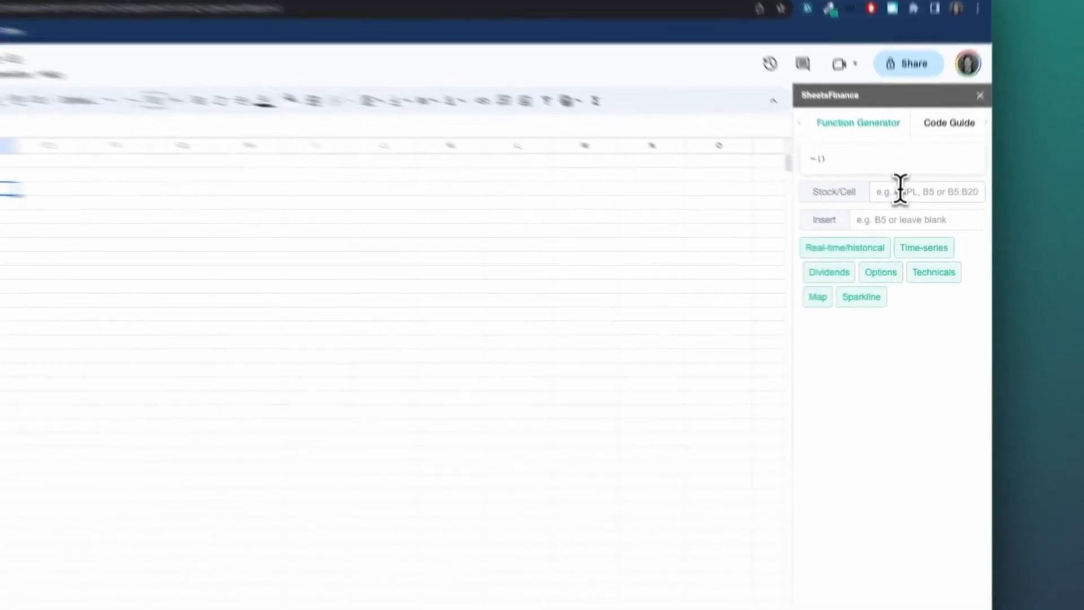
{"action": "left_click", "coordinate": [908, 217]}
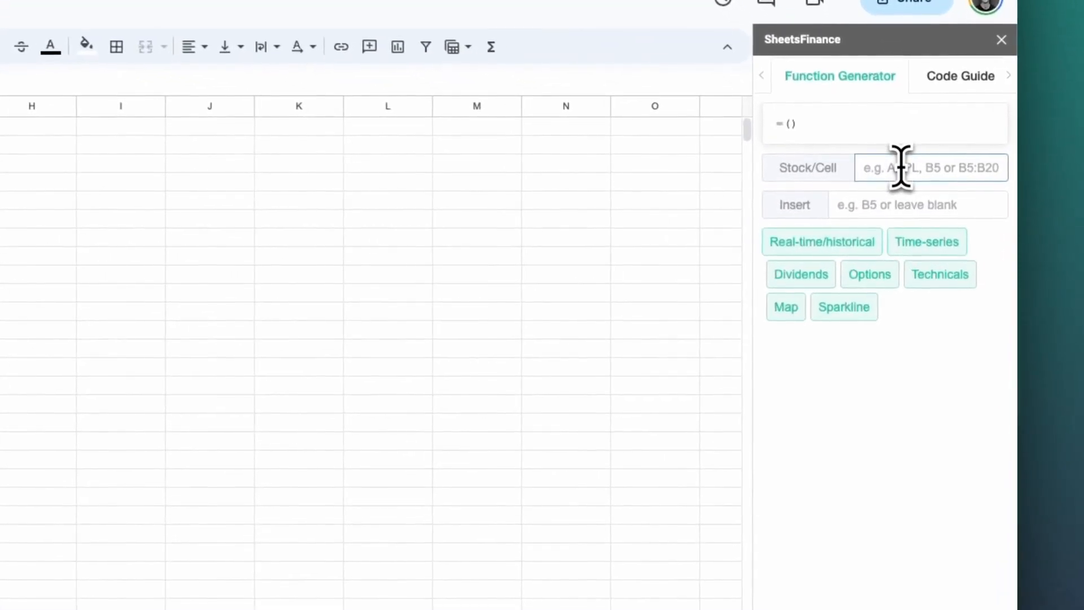
{"action": "type", "text": "A2"}
{"action": "left_click", "coordinate": [849, 248]}
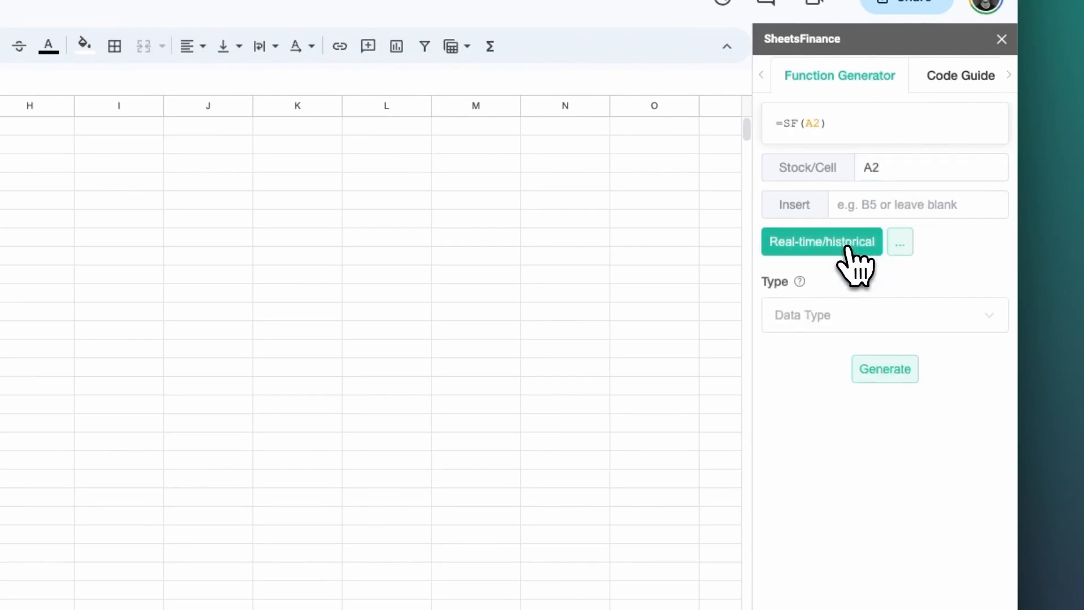
{"action": "left_click", "coordinate": [892, 317]}
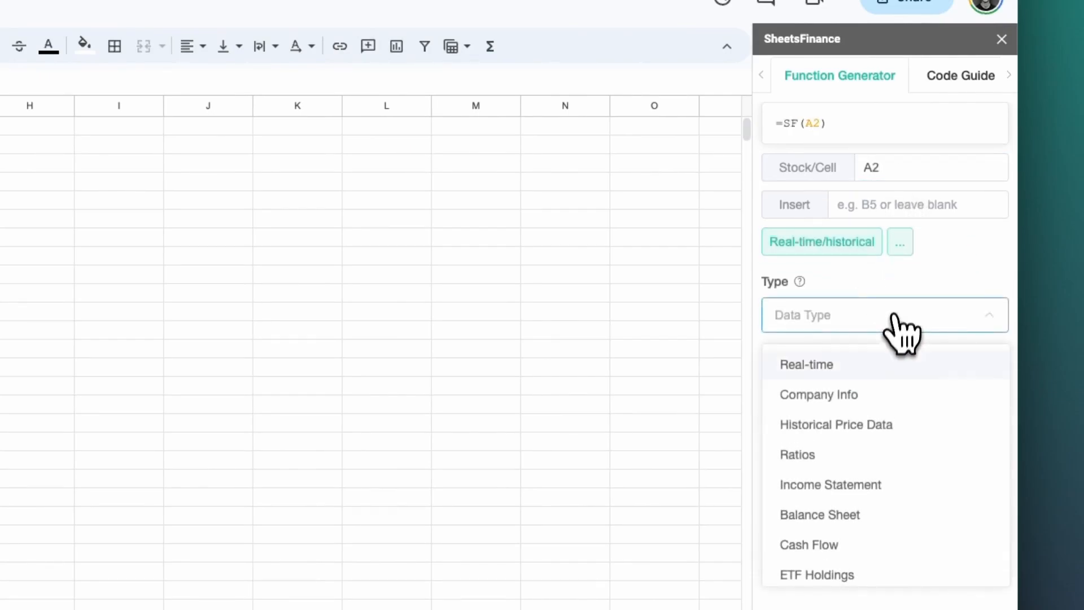
{"action": "left_click", "coordinate": [889, 485]}
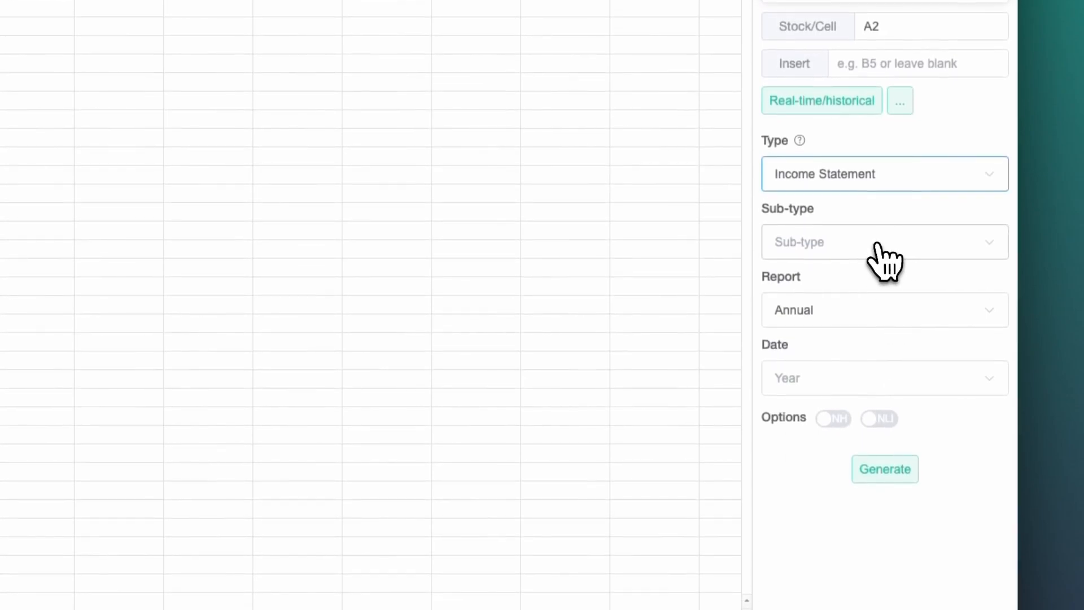
Step: Choose the sub-type Revenue with the dates 2012 and 2022, and generate the function into D3
{"action": "left_click", "coordinate": [878, 244]}
{"action": "type", "text": "rev"}
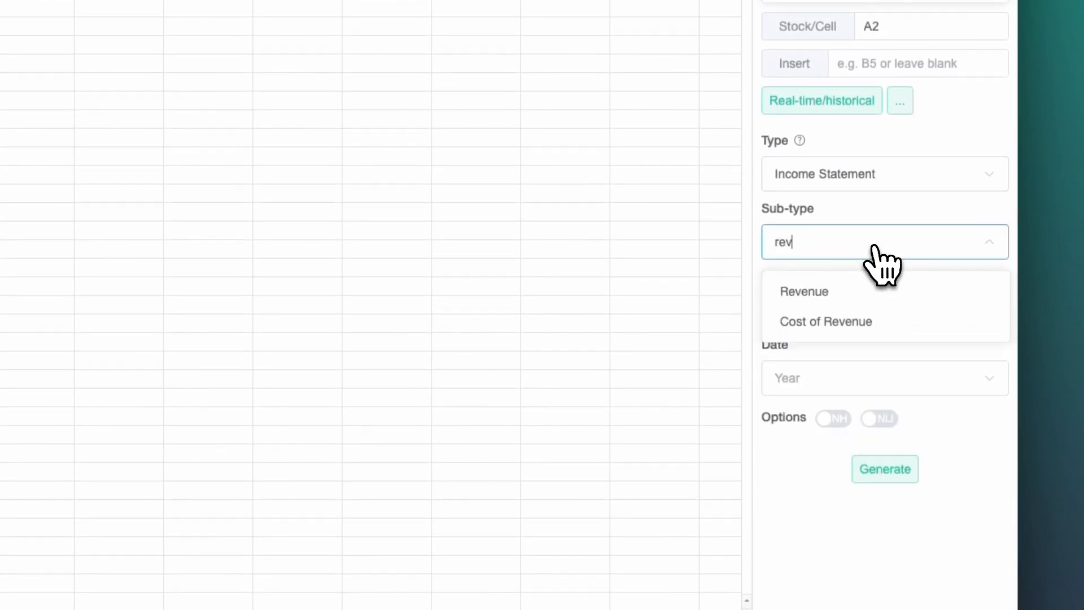
{"action": "left_click", "coordinate": [866, 295]}
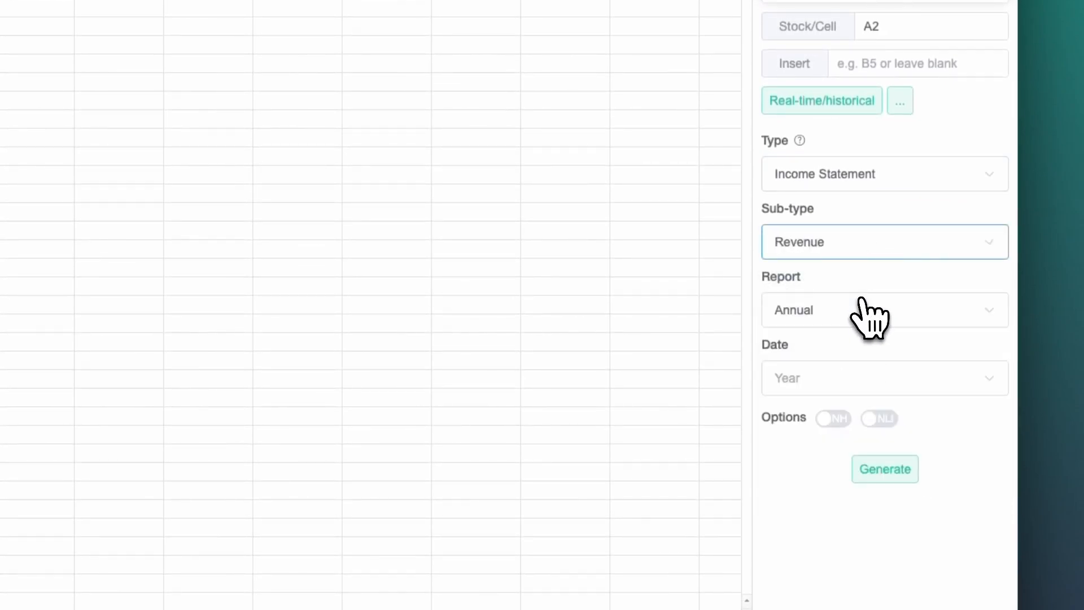
{"action": "left_click", "coordinate": [891, 372]}
{"action": "scroll", "coordinate": [840, 297], "scroll_direction": "down", "scroll_amount": 3}
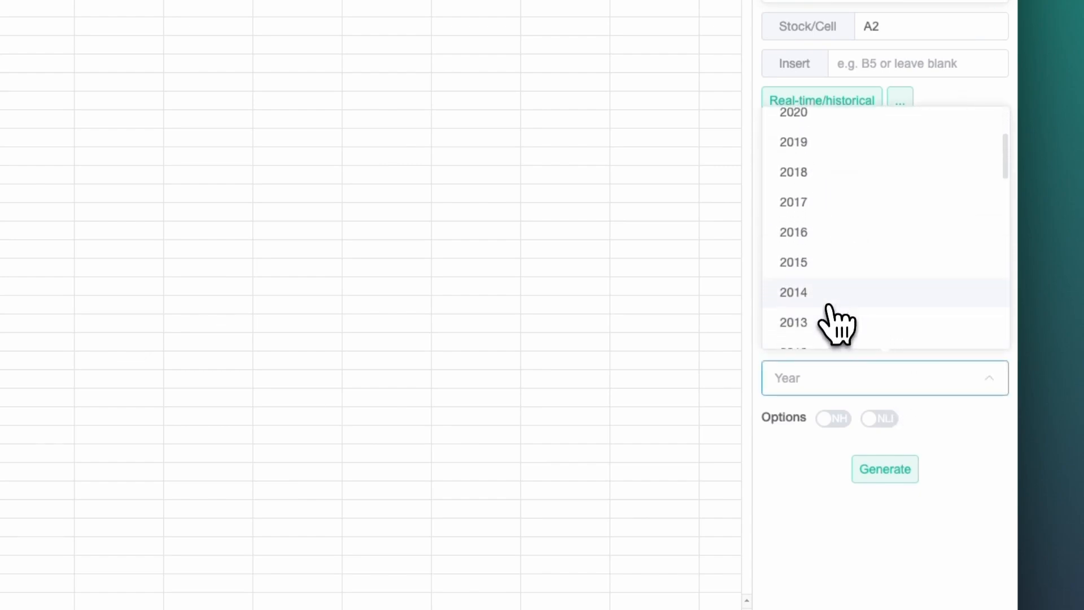
{"action": "left_click", "coordinate": [820, 339]}
{"action": "scroll", "coordinate": [831, 285], "scroll_direction": "up", "scroll_amount": 4}
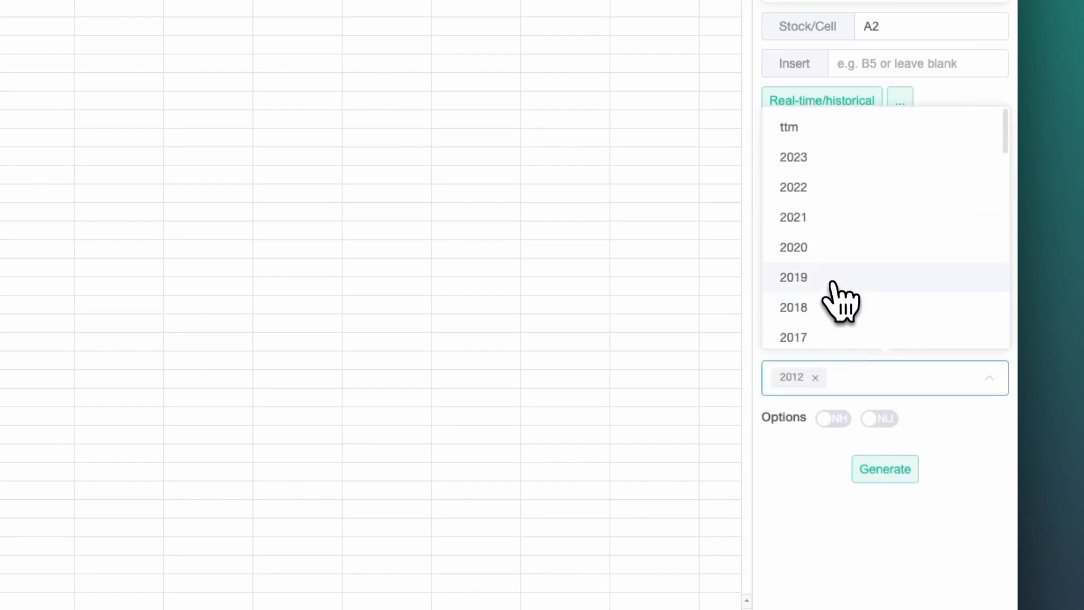
{"action": "left_click", "coordinate": [847, 189]}
{"action": "left_click", "coordinate": [836, 568]}
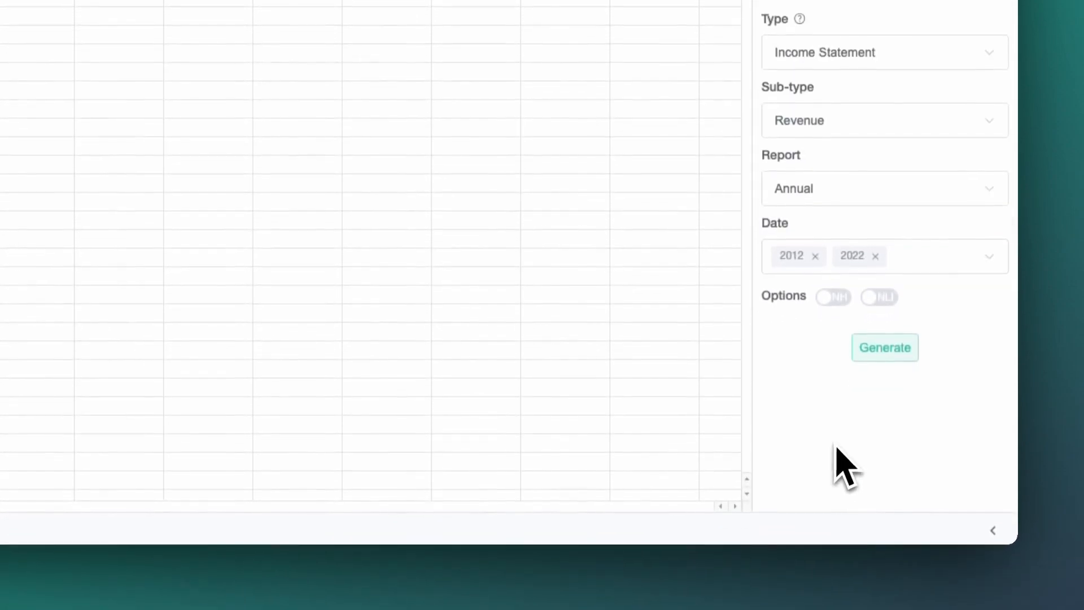
{"action": "left_click", "coordinate": [899, 354]}
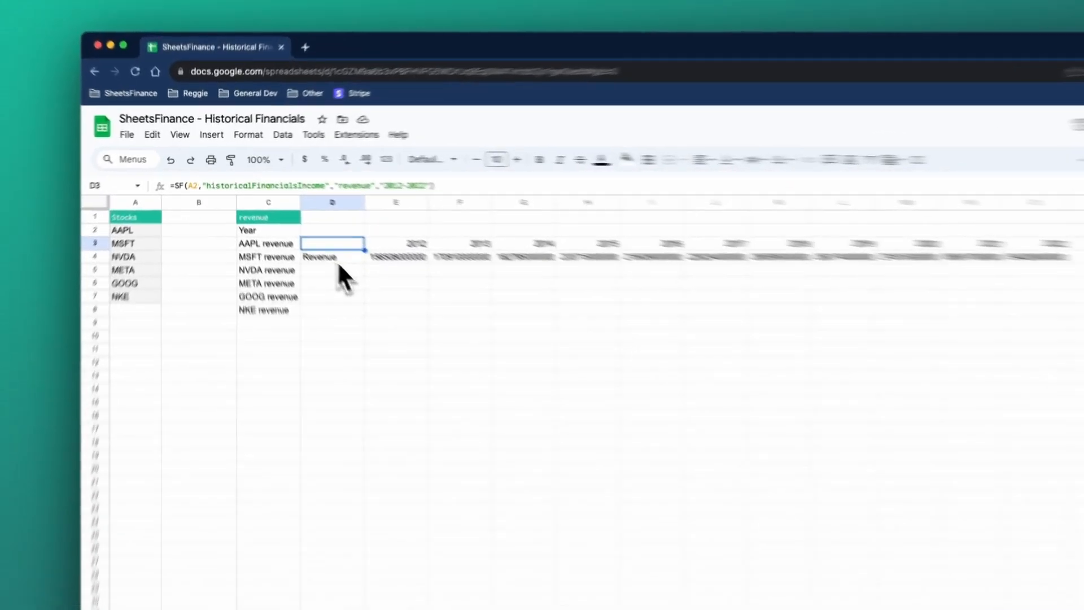
Step: Move the generated SF revenue formula from D3 to D2, beside the Year label
{"action": "left_click", "coordinate": [291, 226]}
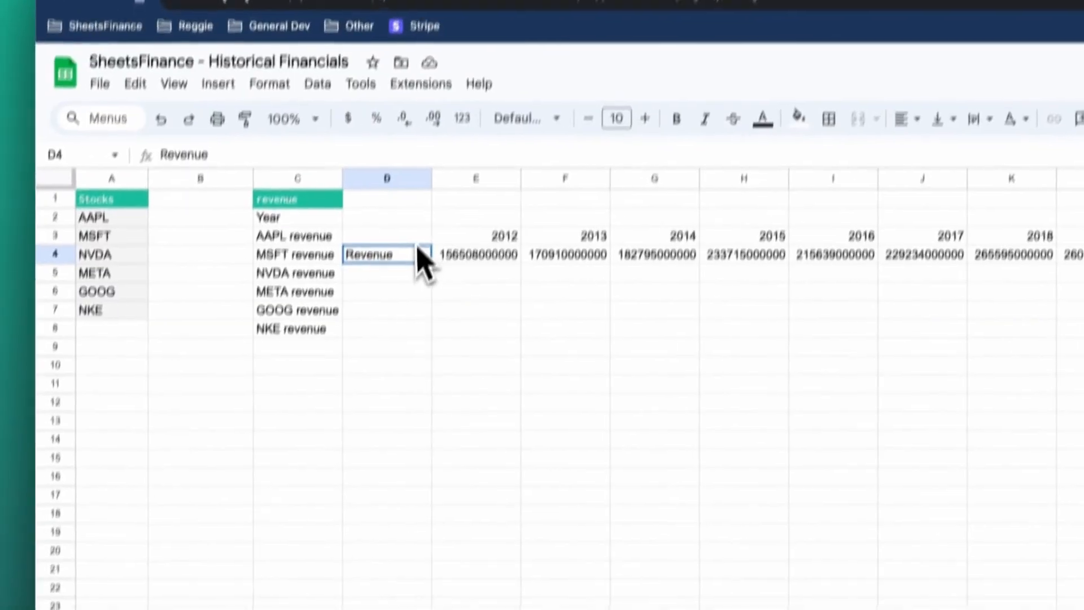
{"action": "left_click", "coordinate": [210, 304]}
{"action": "key", "text": "ctrl+x"}
{"action": "left_click", "coordinate": [416, 164]}
{"action": "key", "text": "ctrl+v"}
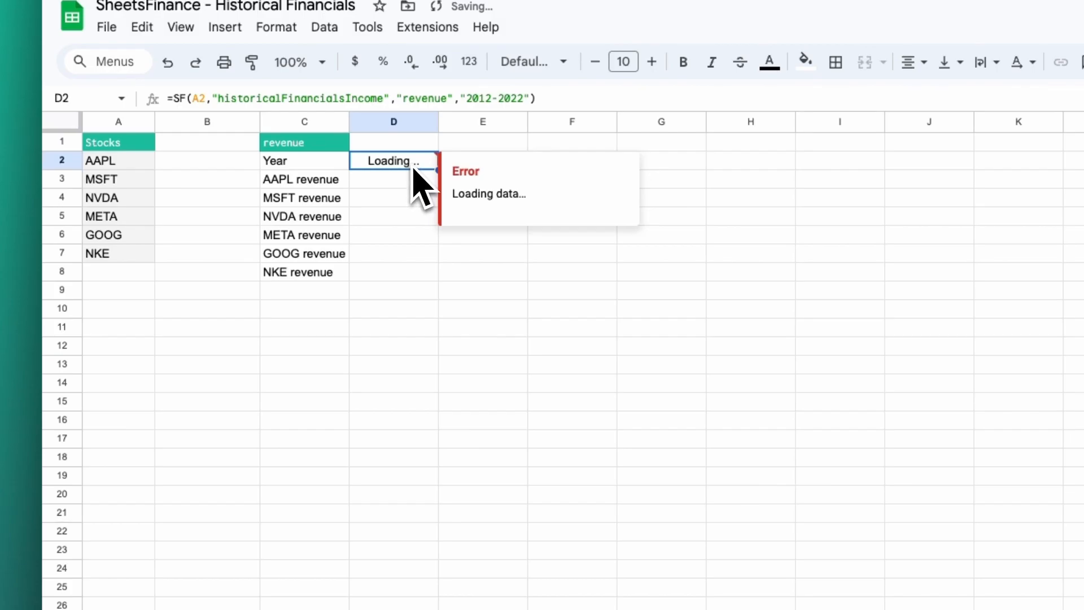
Step: Turn on the NLI option and regenerate the revenue formula in D2
{"action": "left_click", "coordinate": [836, 439]}
{"action": "left_click", "coordinate": [260, 188]}
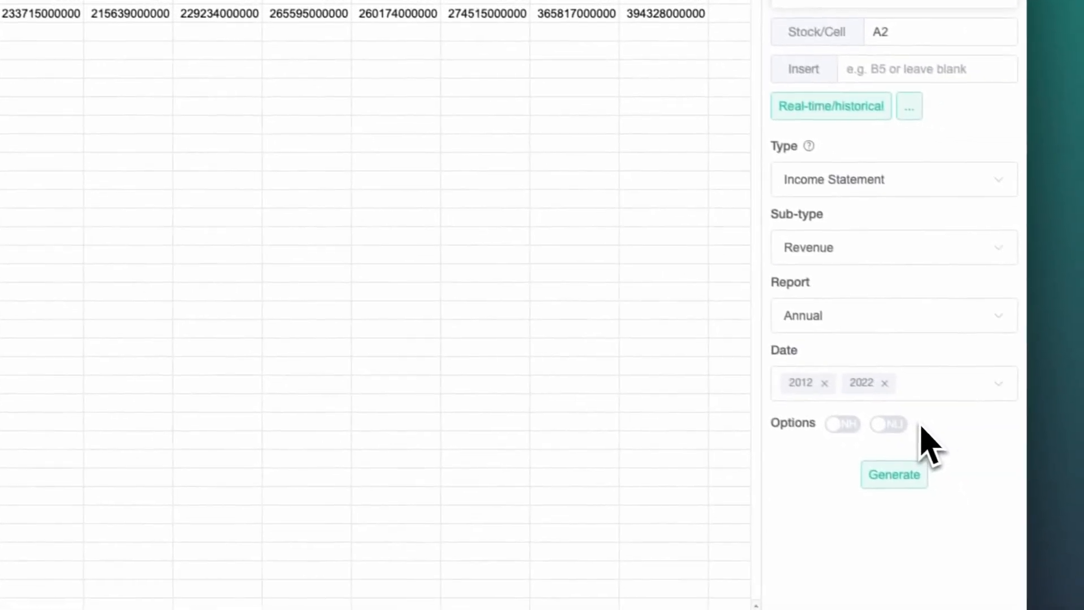
{"action": "left_click", "coordinate": [983, 469]}
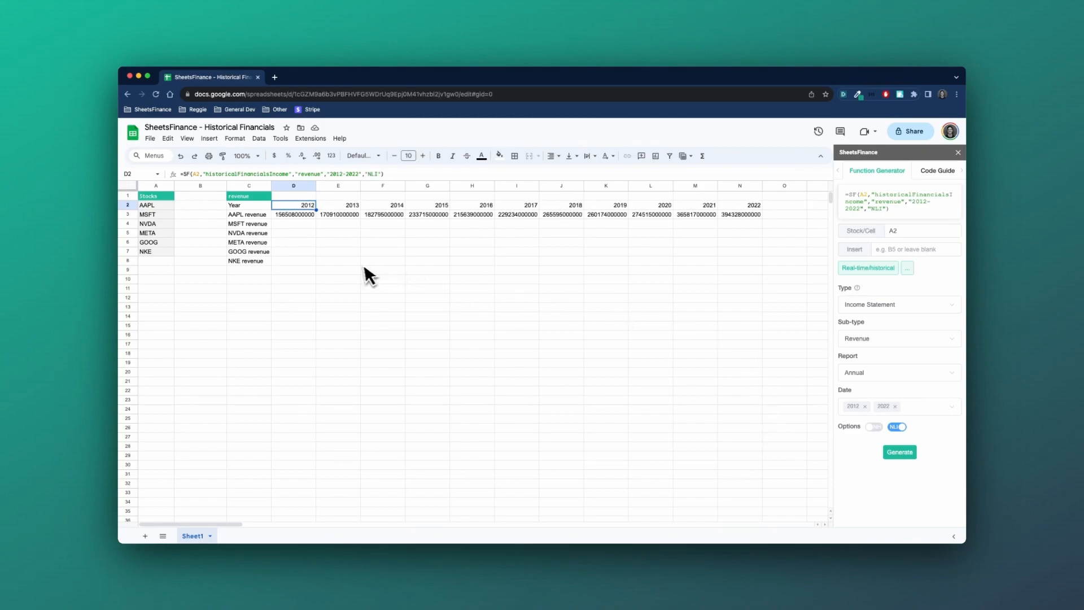
Step: Copy the formatting of header cell C1 onto the year row C2:N2
{"action": "left_click", "coordinate": [248, 197]}
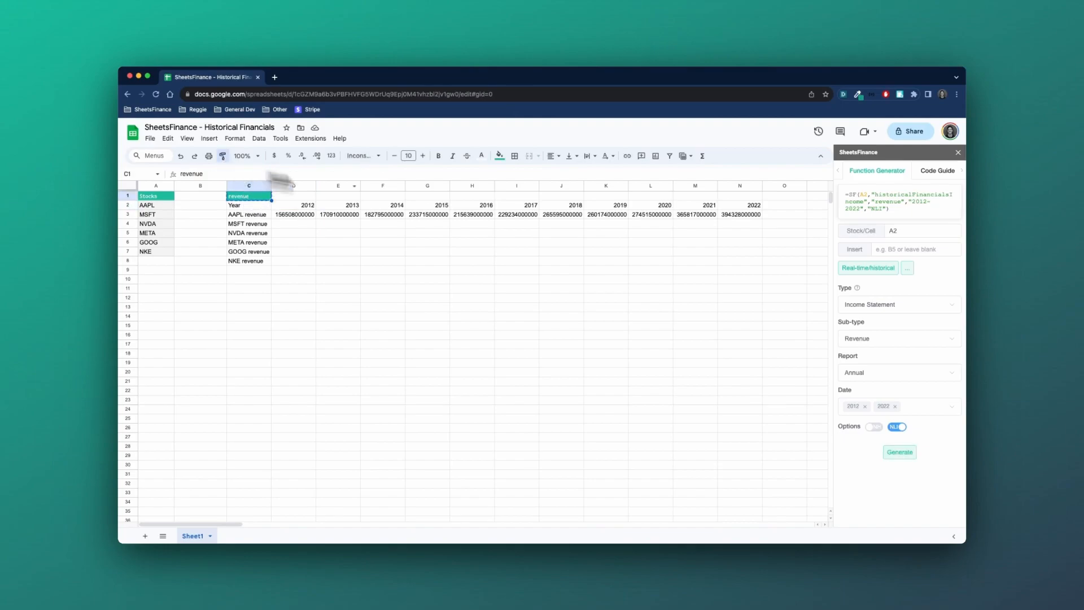
{"action": "left_click_drag", "start_coordinate": [744, 207], "coordinate": [261, 213]}
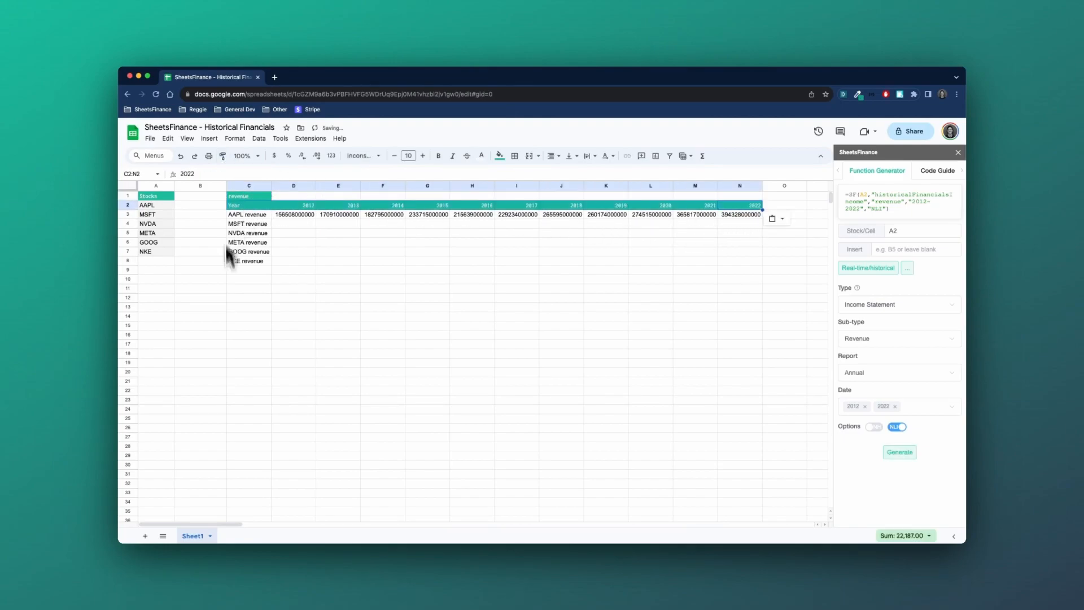
Step: Copy the SF revenue formula from D2 into D4, beside the MSFT revenue label
{"action": "left_click", "coordinate": [301, 226]}
{"action": "left_click", "coordinate": [301, 217]}
{"action": "left_click_drag", "start_coordinate": [315, 220], "coordinate": [310, 227]}
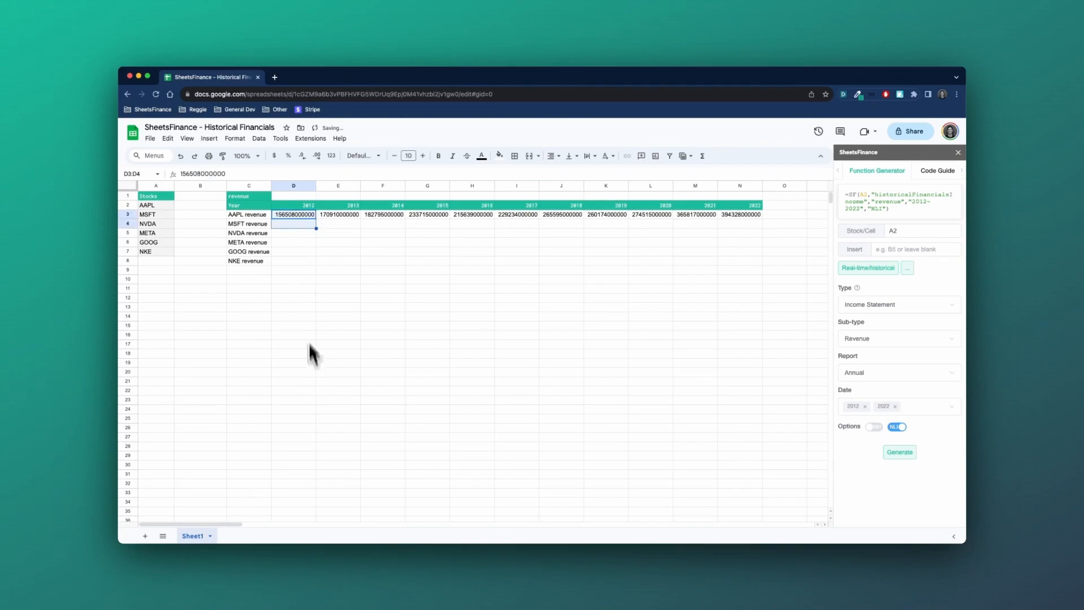
{"action": "left_click", "coordinate": [310, 207]}
{"action": "triple_click", "coordinate": [393, 176]}
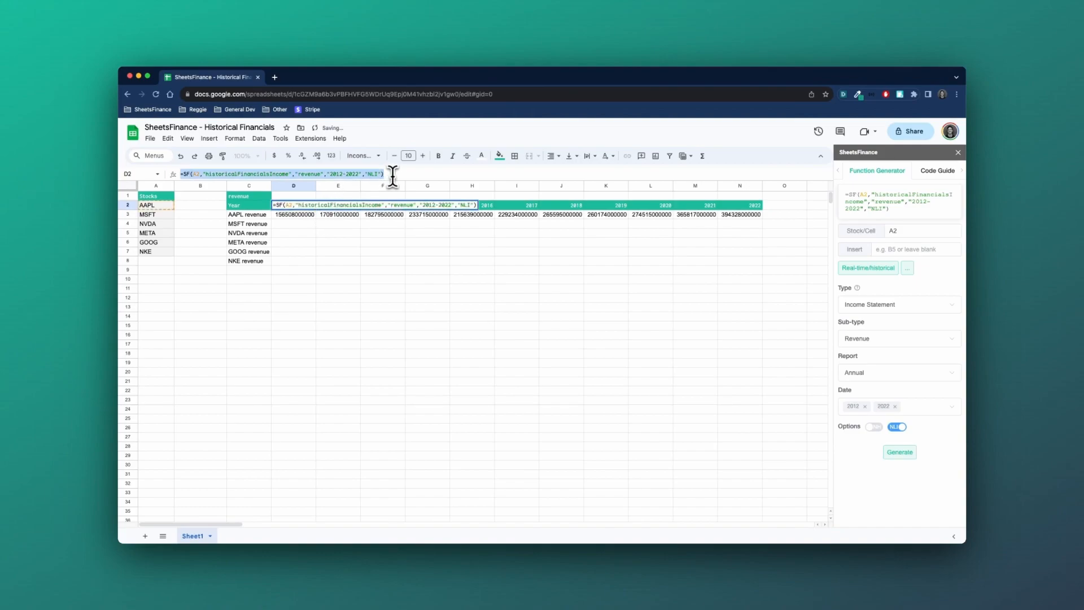
{"action": "key", "text": "ctrl+c"}
{"action": "key", "text": "Escape"}
{"action": "left_click", "coordinate": [307, 223]}
{"action": "key", "text": "ctrl+v"}
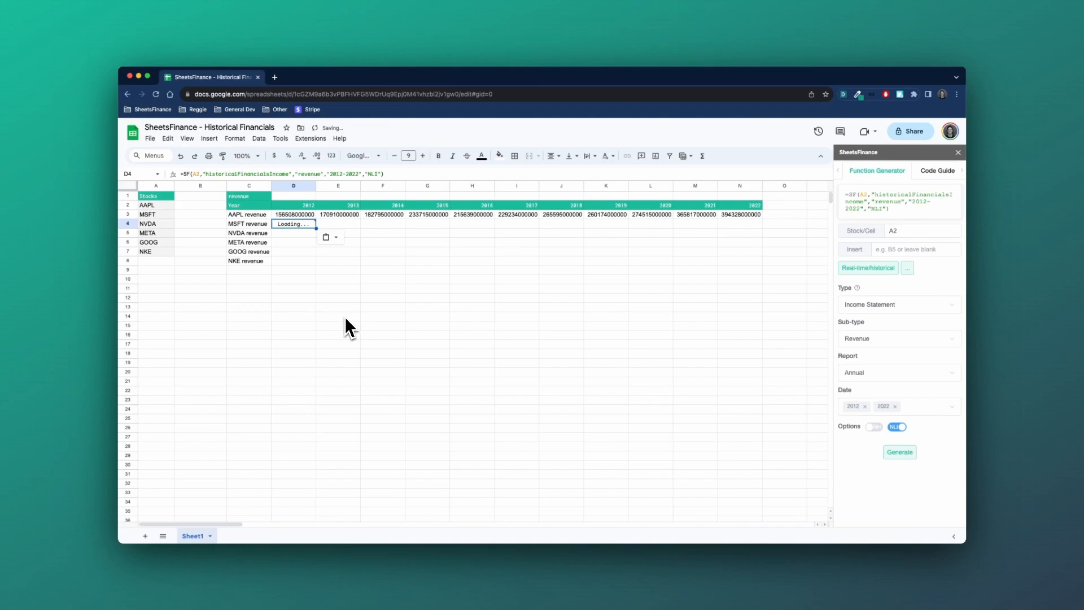
{"action": "left_click", "coordinate": [292, 280]}
Step: Regenerate the formula in D4 with the NH option turned on alongside NLI and the stock cell set to A3
{"action": "left_click", "coordinate": [304, 224]}
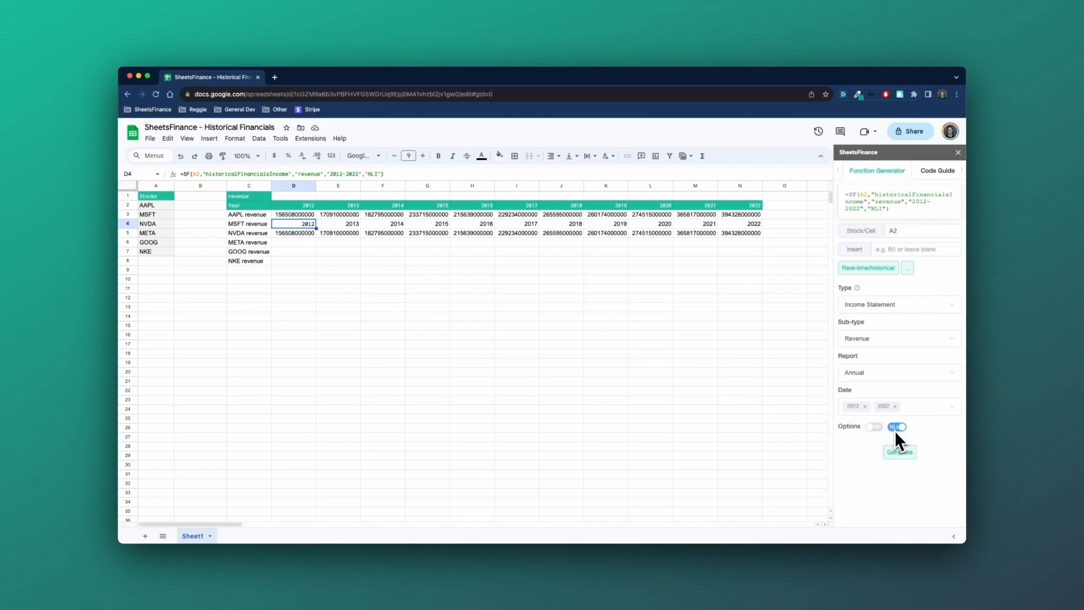
{"action": "left_click", "coordinate": [874, 427]}
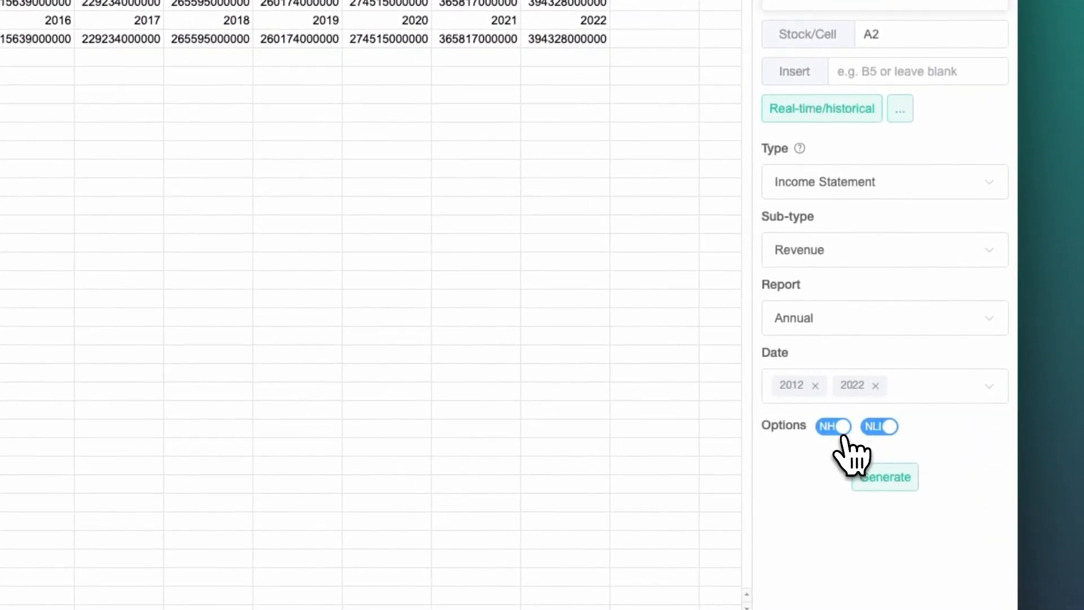
{"action": "left_click", "coordinate": [904, 35]}
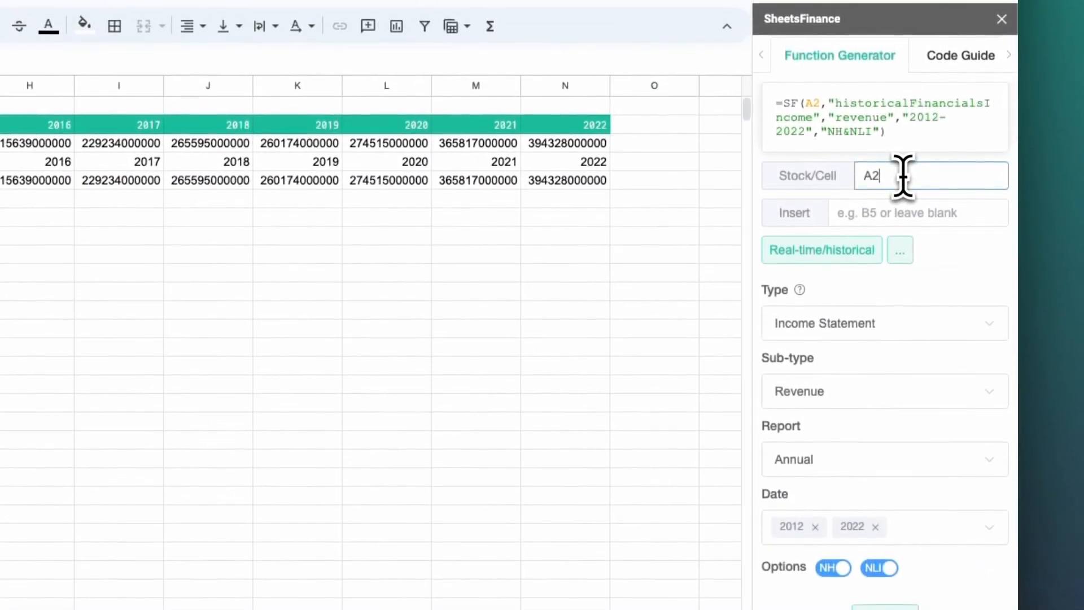
{"action": "key", "text": "BackSpace"}
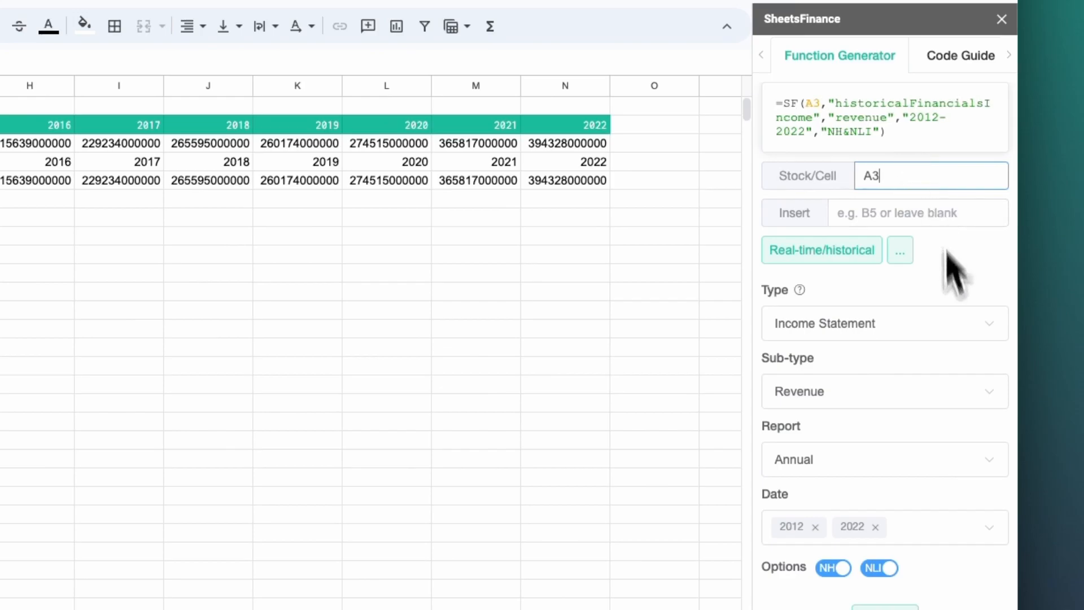
{"action": "left_click", "coordinate": [892, 372]}
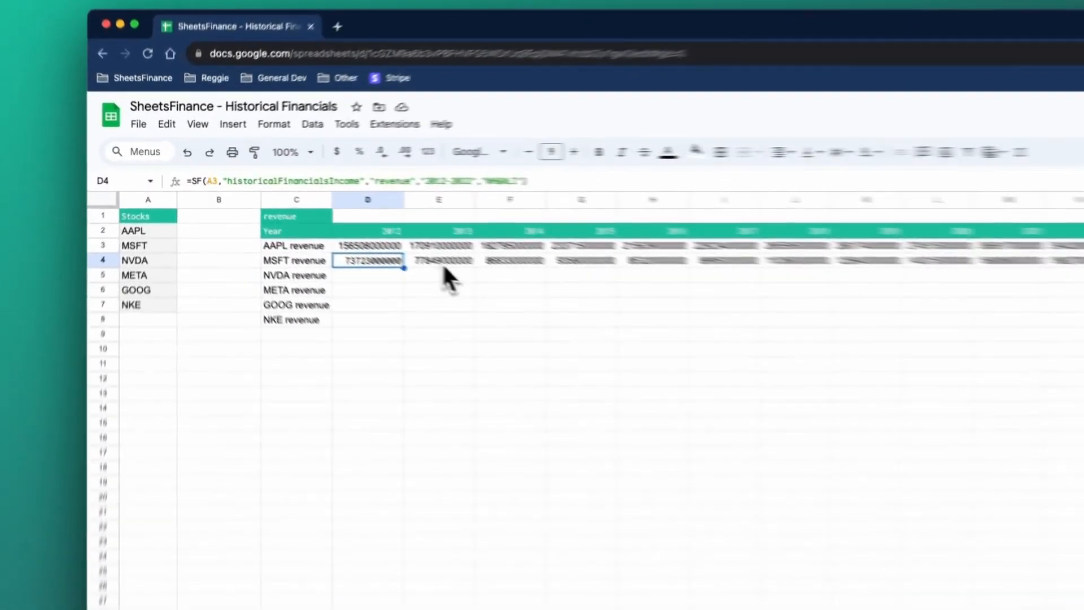
Step: Match D4's formatting to neighbouring cell E4 and fill its revenue formula down through D8
{"action": "left_click", "coordinate": [338, 224]}
{"action": "left_click", "coordinate": [223, 156]}
{"action": "left_click", "coordinate": [437, 291]}
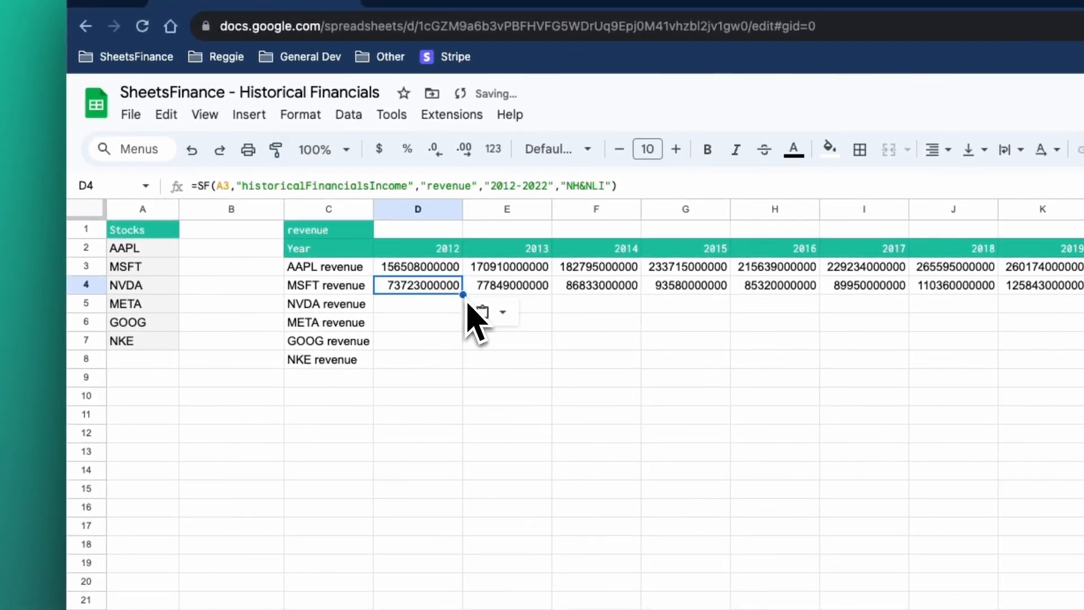
{"action": "left_click_drag", "start_coordinate": [464, 294], "coordinate": [450, 363]}
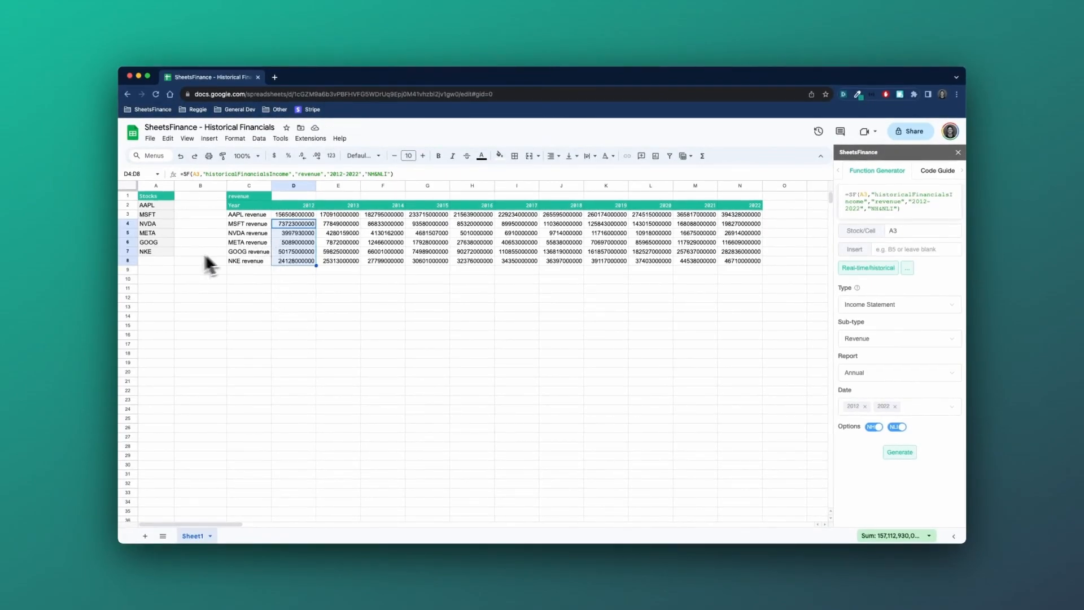
Step: Insert a chart from the revenue table range C2:N8
{"action": "left_click", "coordinate": [251, 197]}
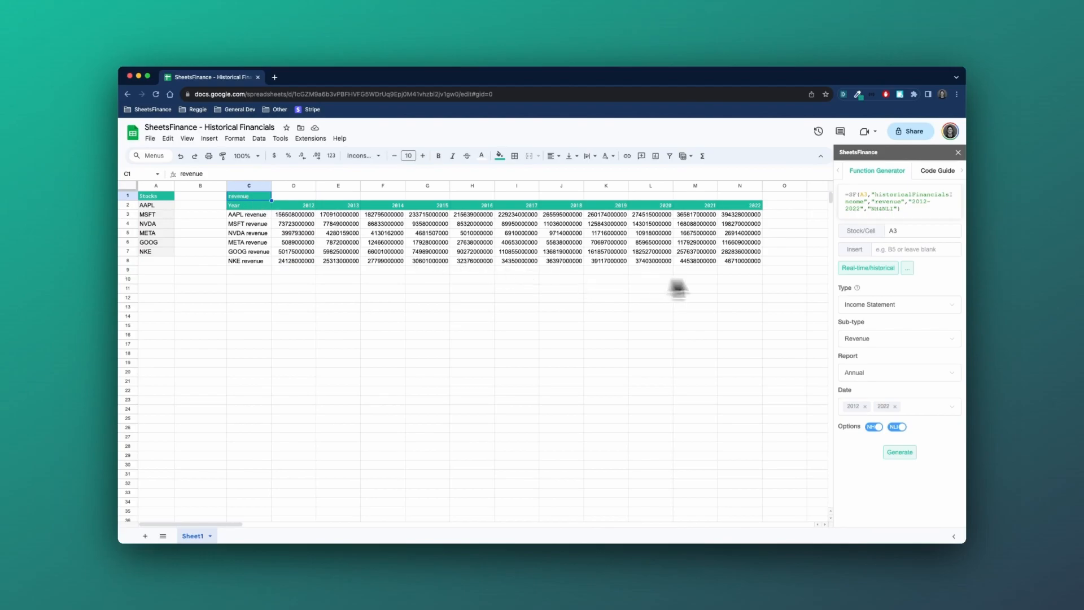
{"action": "left_click", "coordinate": [751, 267], "text": "shift"}
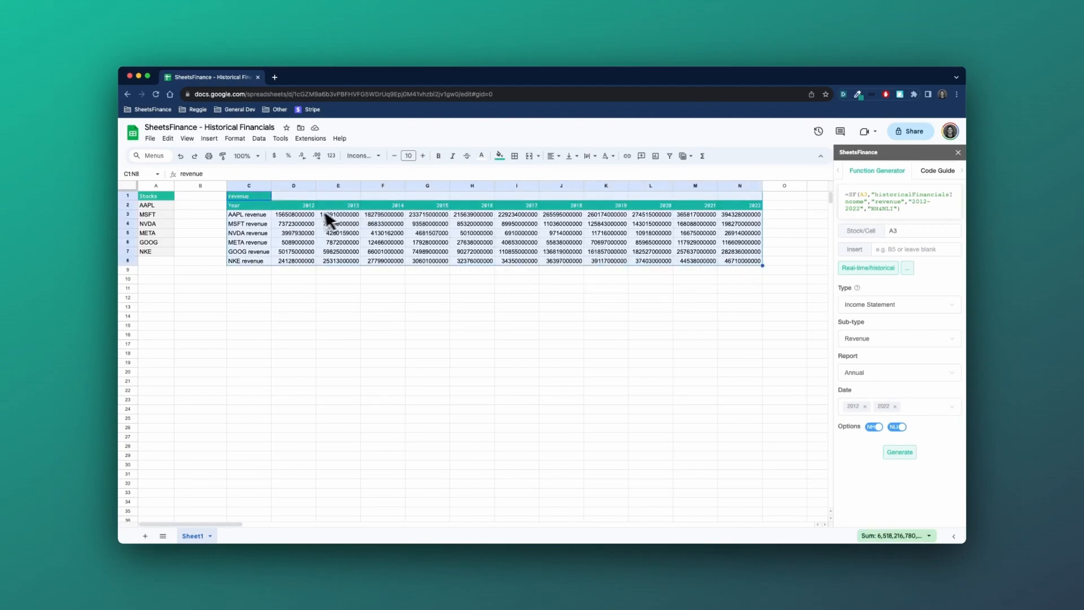
{"action": "left_click", "coordinate": [263, 206]}
{"action": "left_click", "coordinate": [734, 262], "text": "shift"}
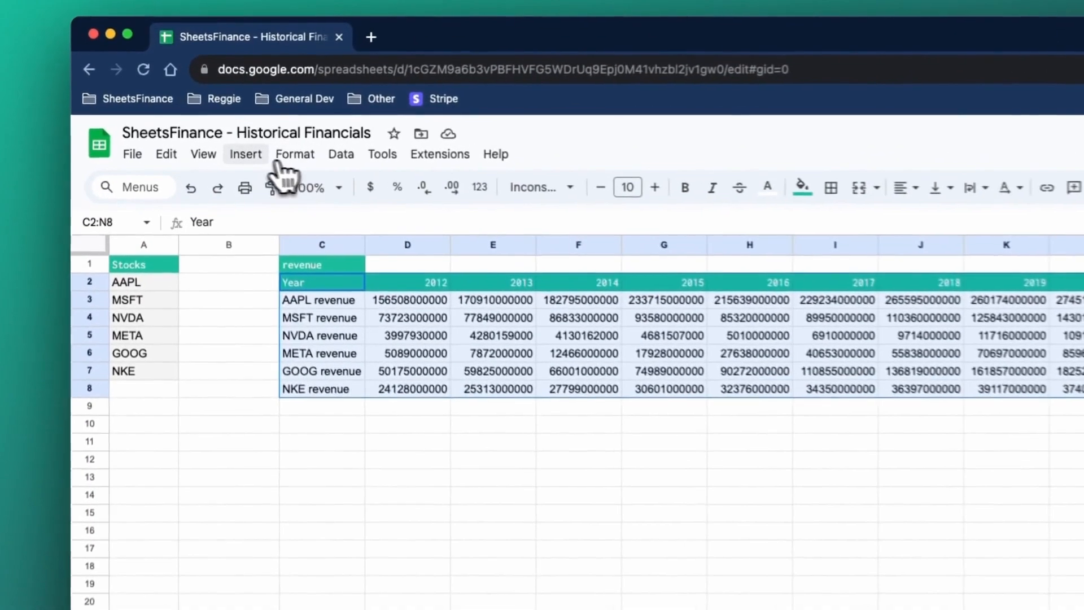
{"action": "left_click", "coordinate": [209, 139]}
{"action": "left_click", "coordinate": [321, 314]}
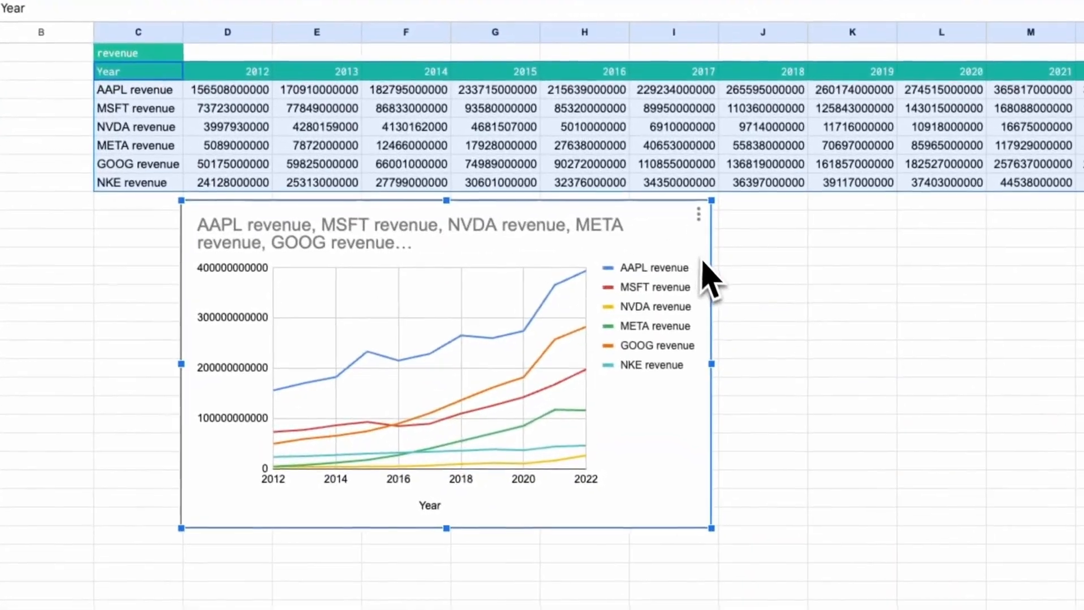
Step: Move the line chart lower beneath the revenue table and widen it to end within column N
{"action": "left_click_drag", "start_coordinate": [702, 260], "coordinate": [686, 403]}
{"action": "left_click_drag", "start_coordinate": [696, 507], "coordinate": [1083, 507]}
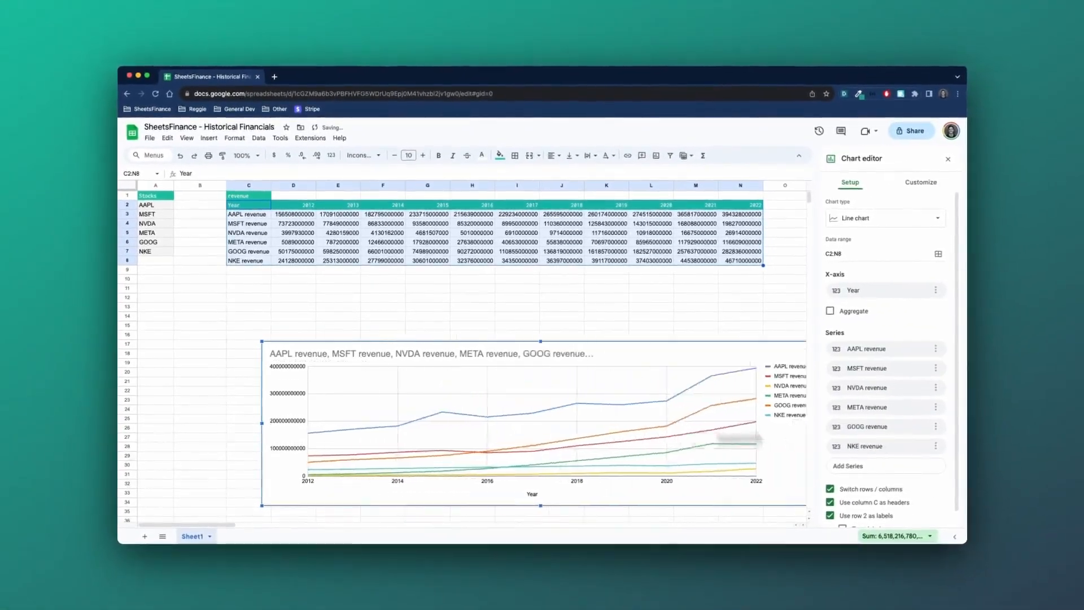
{"action": "left_click_drag", "start_coordinate": [807, 423], "coordinate": [758, 435]}
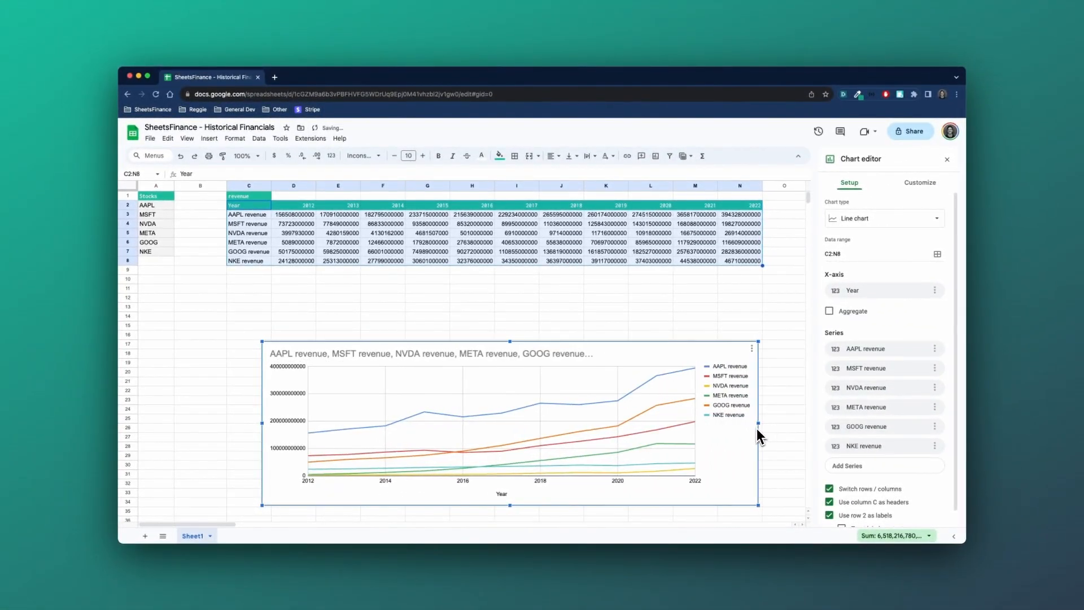
Step: Change the chart title to "Income Statement Compare" and leave the chart editing mode
{"action": "double_click", "coordinate": [321, 355]}
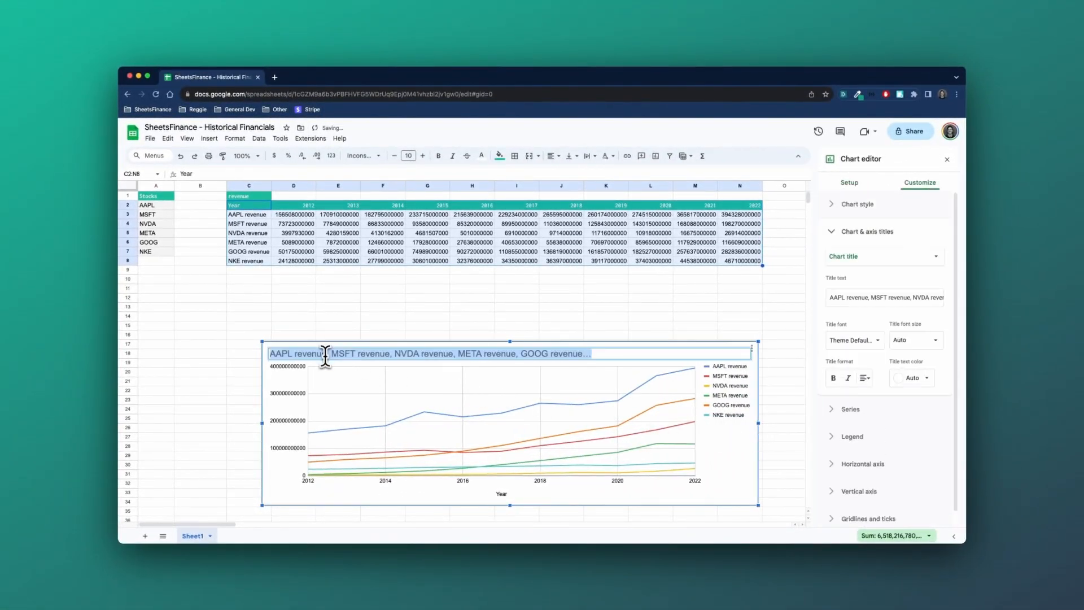
{"action": "key", "text": "BackSpace"}
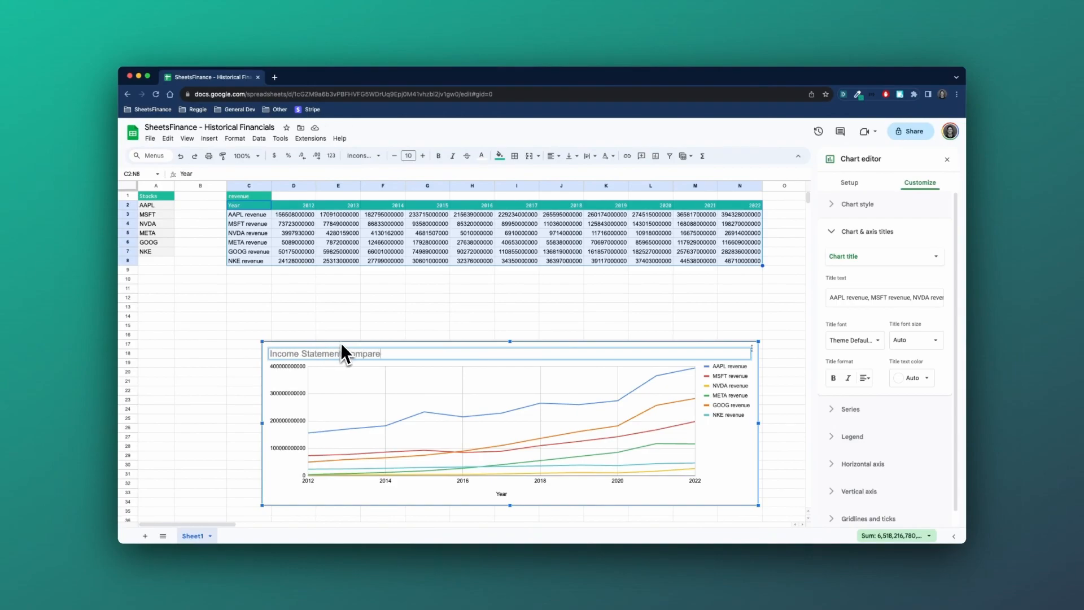
{"action": "left_click", "coordinate": [366, 325]}
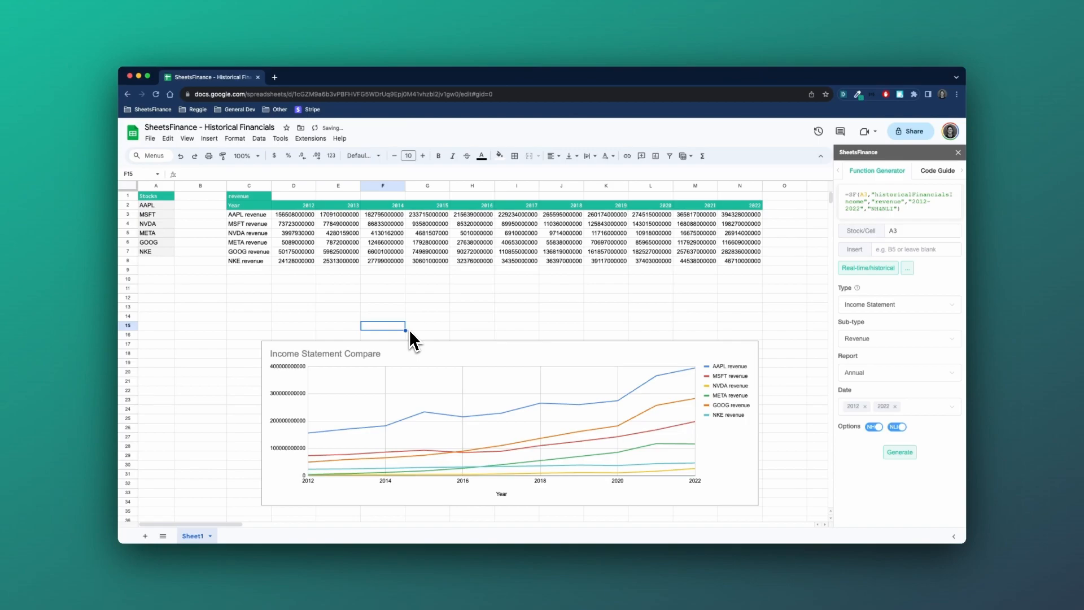
Step: Replace the first two tickers in the Stocks list with GE in A2 and BAC in A3
{"action": "left_click", "coordinate": [250, 197]}
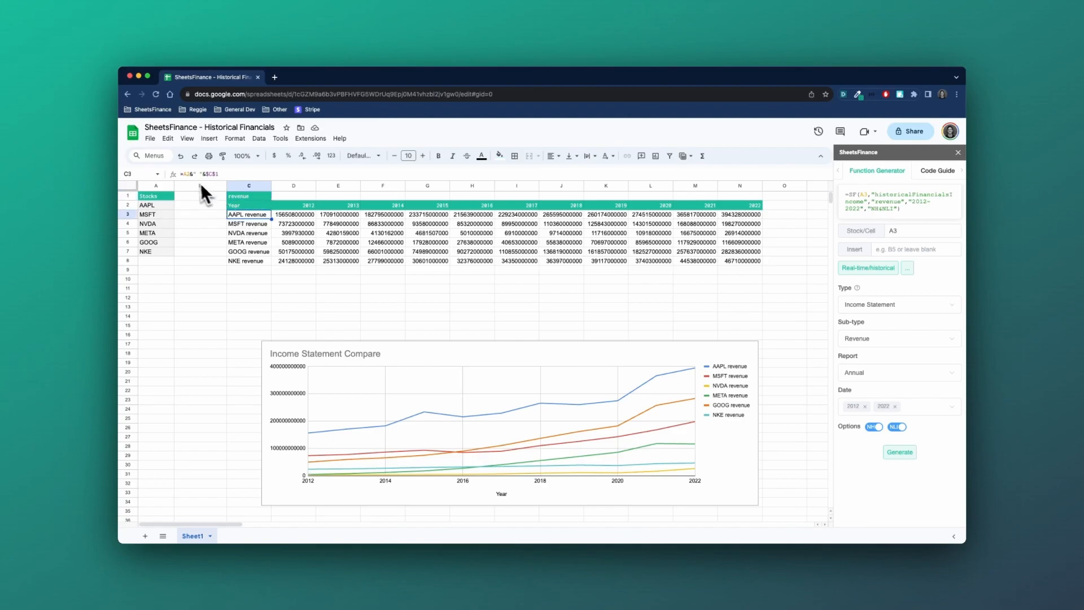
{"action": "left_click", "coordinate": [161, 205]}
{"action": "type", "text": "GE"}
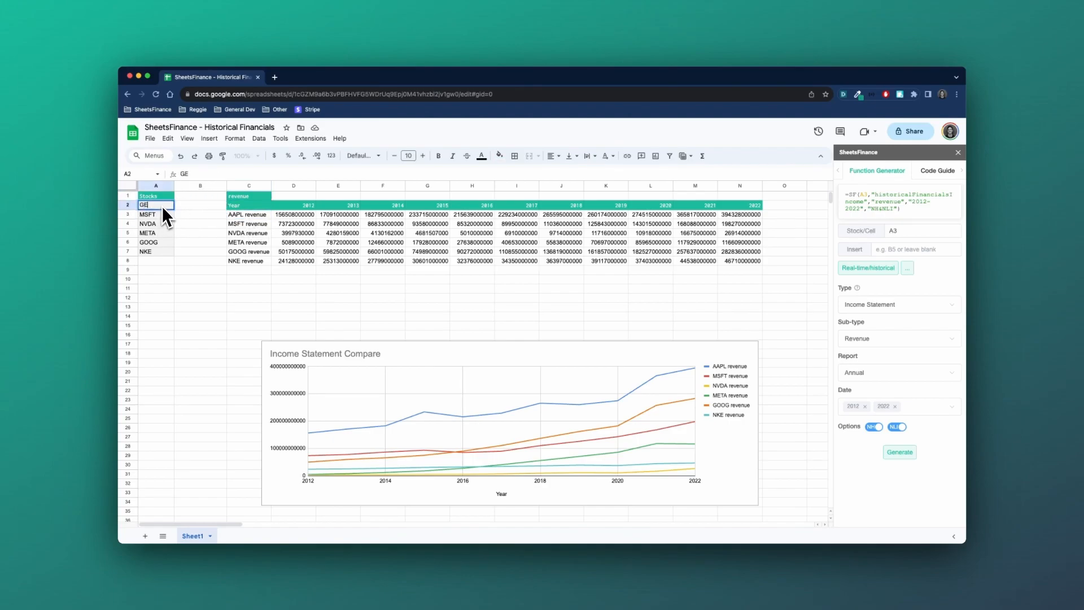
{"action": "key", "text": "Return"}
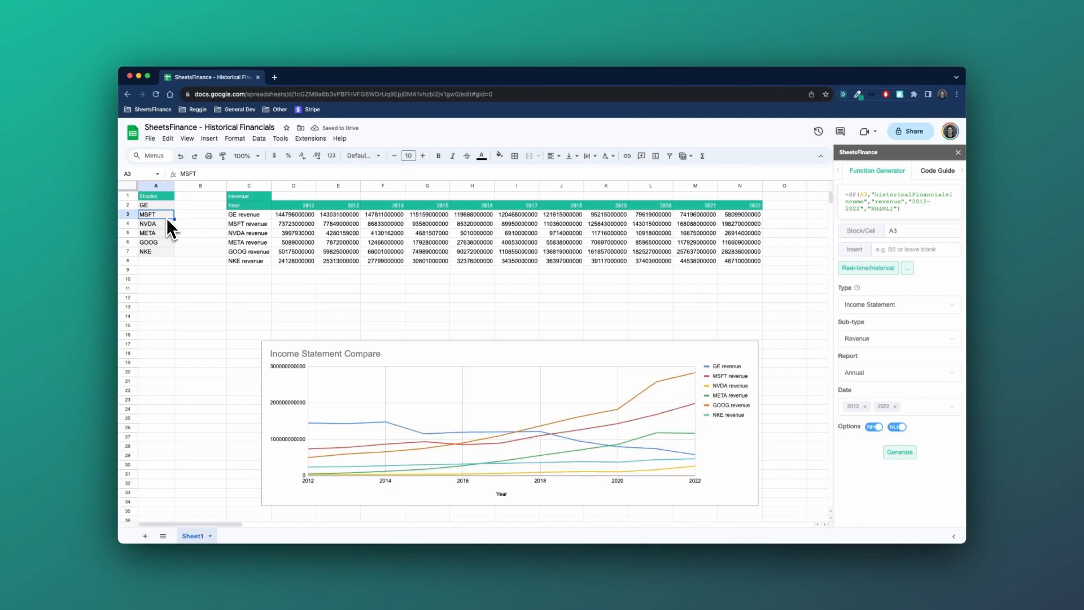
{"action": "type", "text": "BAC"}
{"action": "key", "text": "Return"}
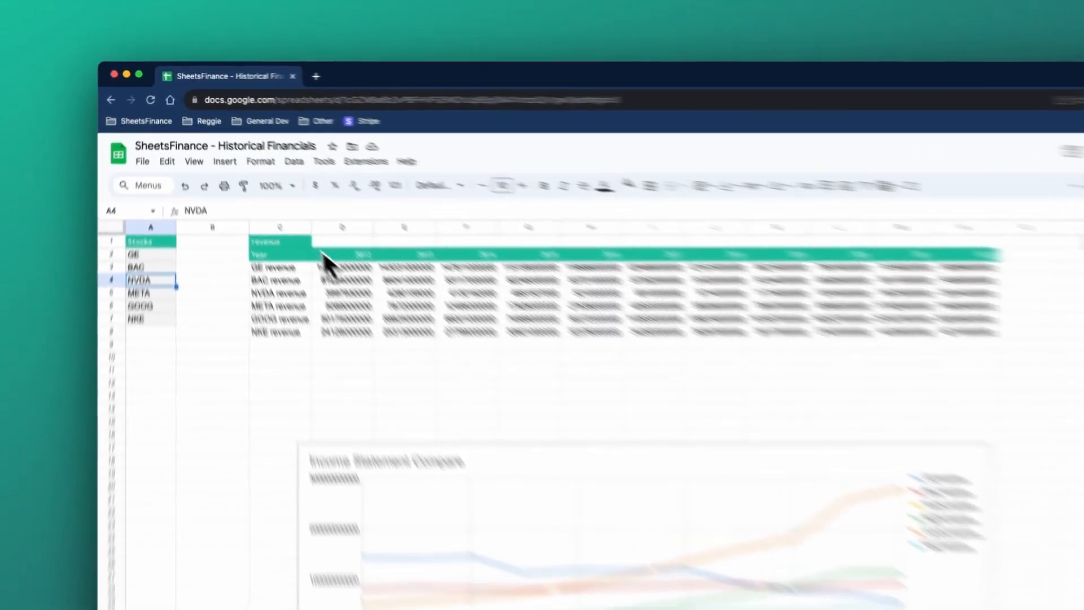
Step: Replace the "revenue" argument in D2's SF formula with the absolute reference $C$1
{"action": "left_click", "coordinate": [249, 196]}
{"action": "left_click", "coordinate": [346, 332]}
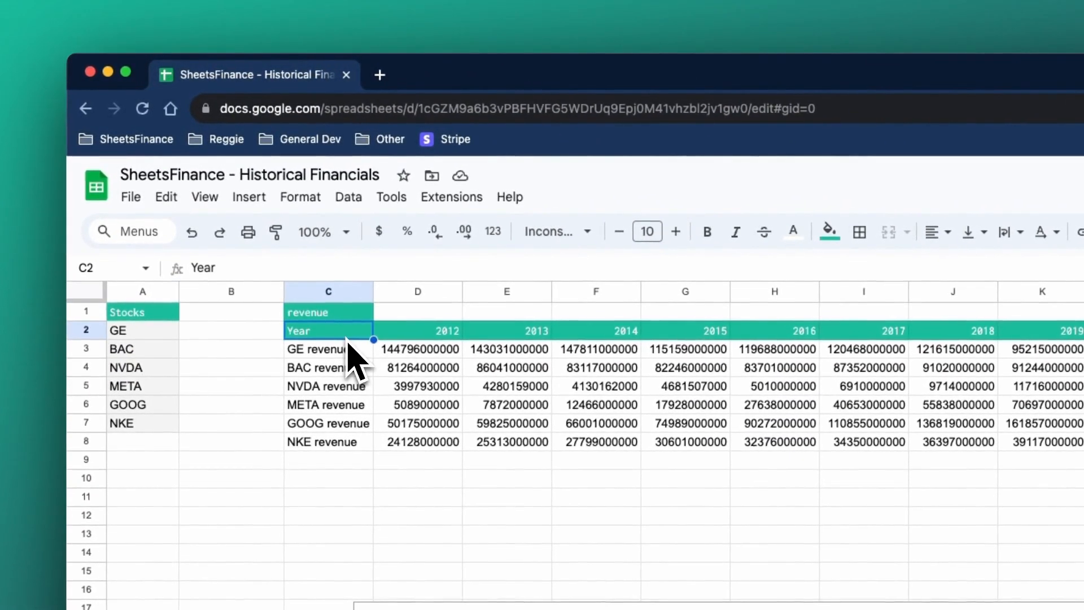
{"action": "left_click", "coordinate": [345, 355]}
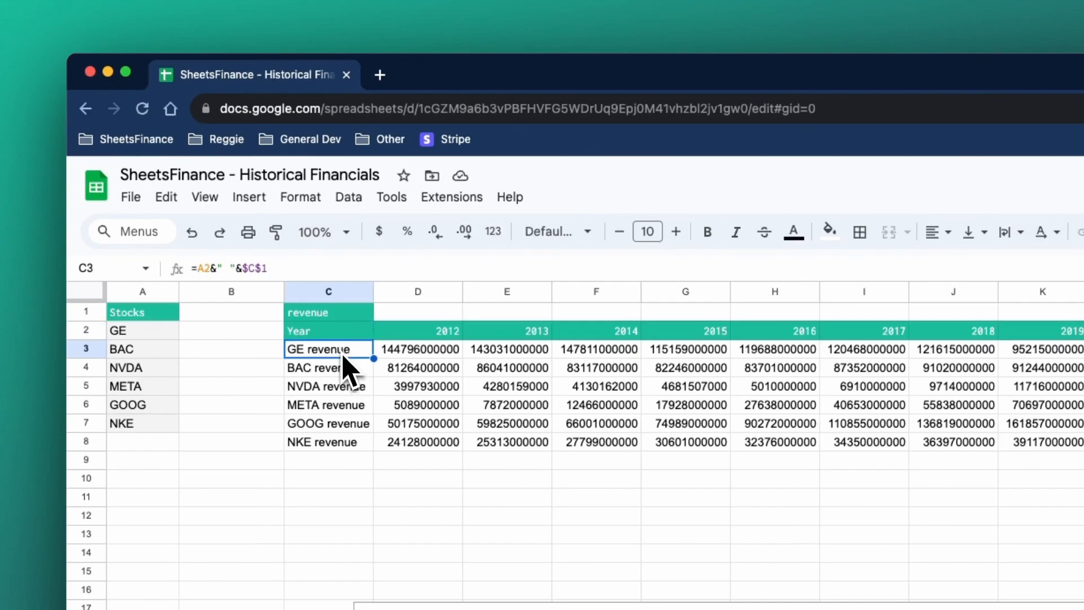
{"action": "left_click", "coordinate": [426, 332]}
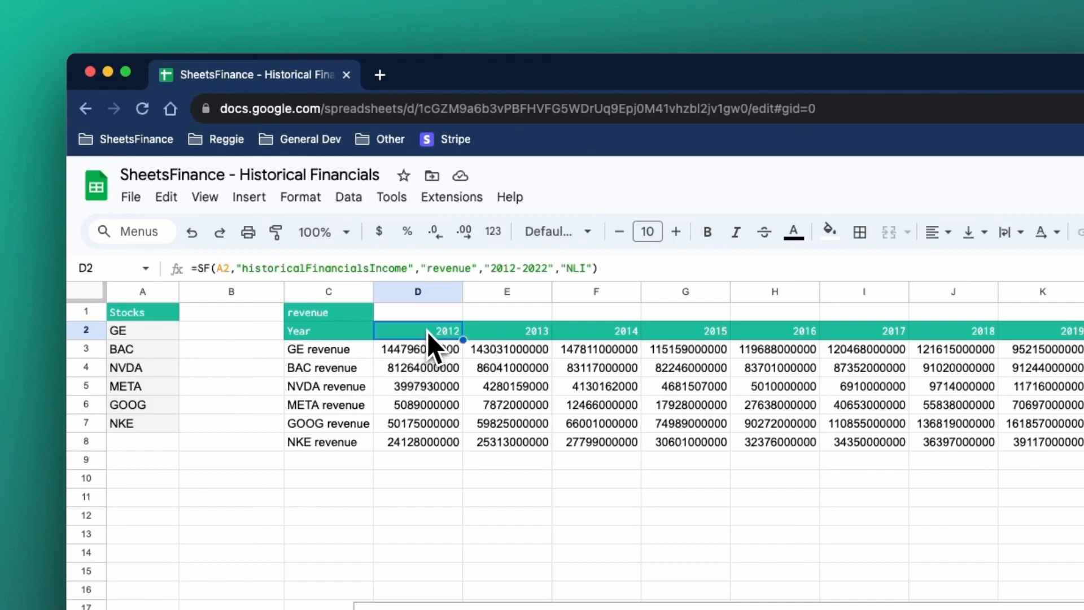
{"action": "left_click", "coordinate": [480, 268]}
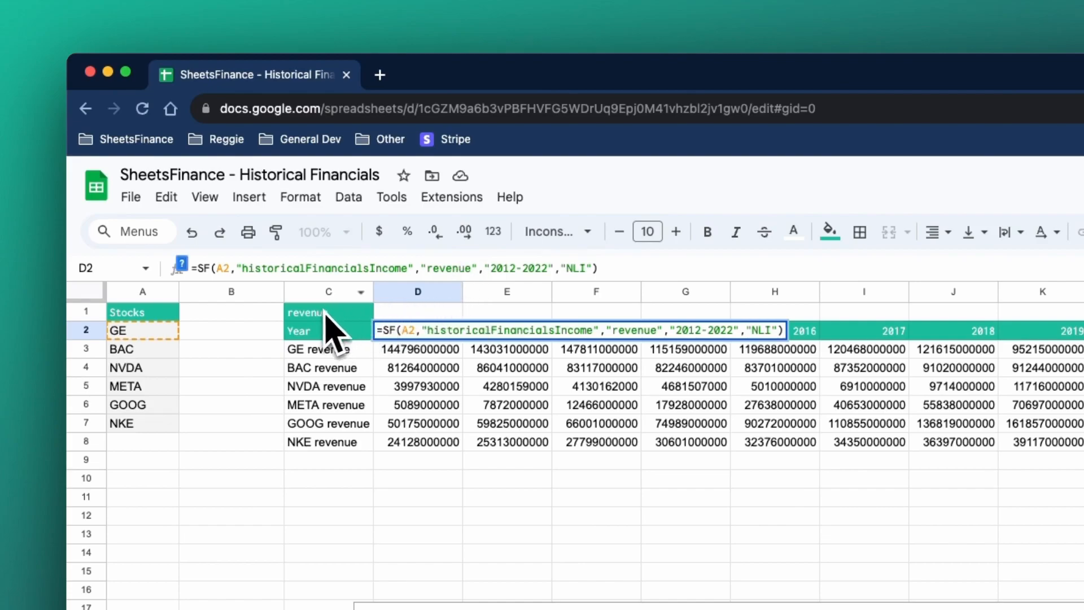
{"action": "key", "text": "BackSpace"}
{"action": "key", "text": "BackSpace"}
{"action": "key", "text": "BackSpace"}
{"action": "key", "text": "BackSpace"}
{"action": "key", "text": "BackSpace"}
{"action": "key", "text": "BackSpace"}
{"action": "key", "text": "BackSpace"}
{"action": "key", "text": "BackSpace"}
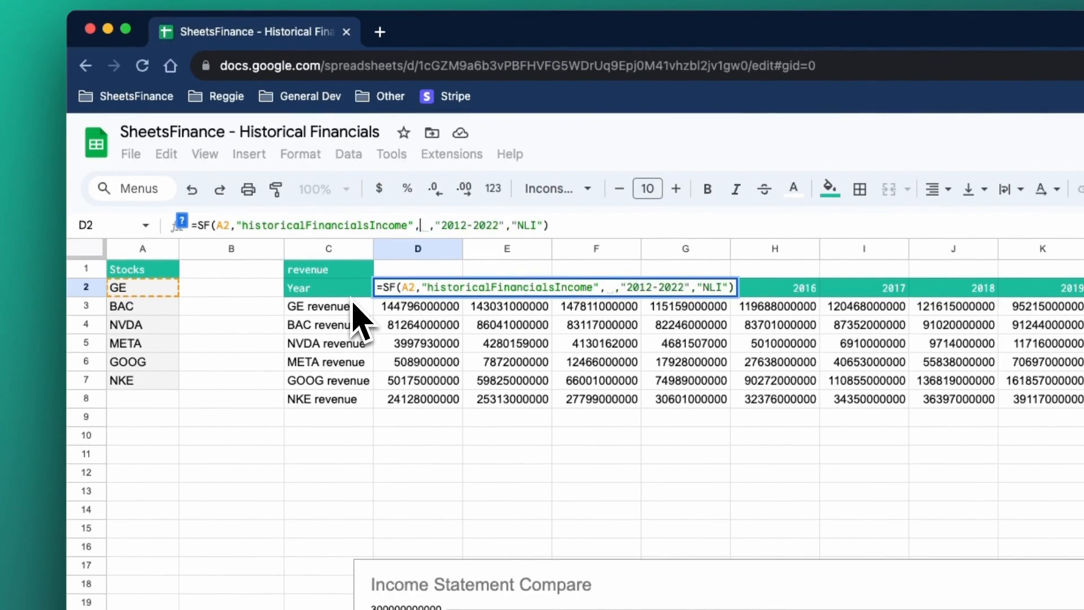
{"action": "left_click", "coordinate": [324, 273]}
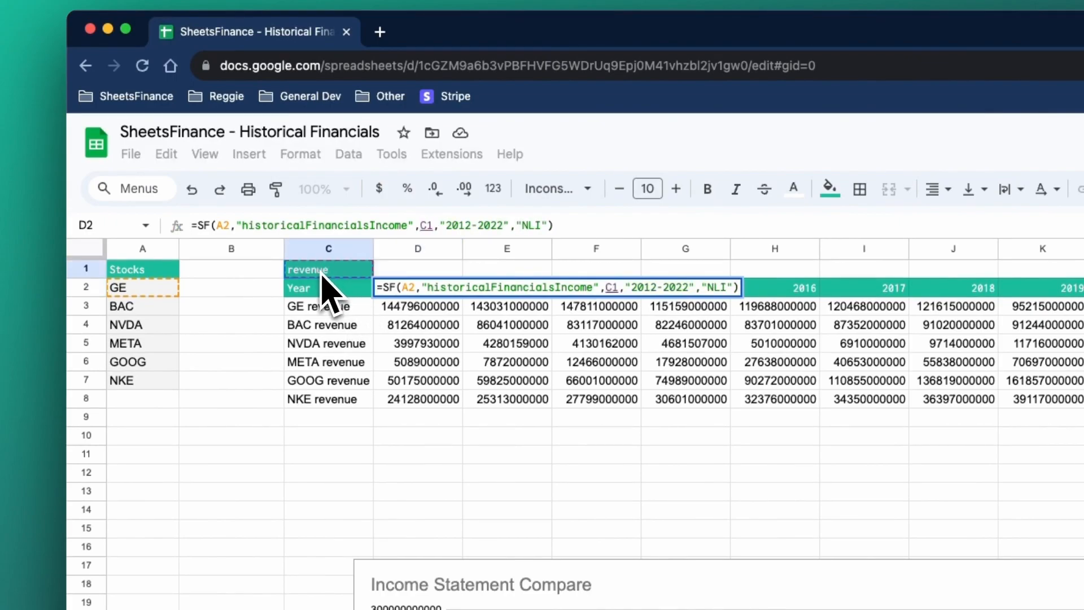
{"action": "key", "text": "F4"}
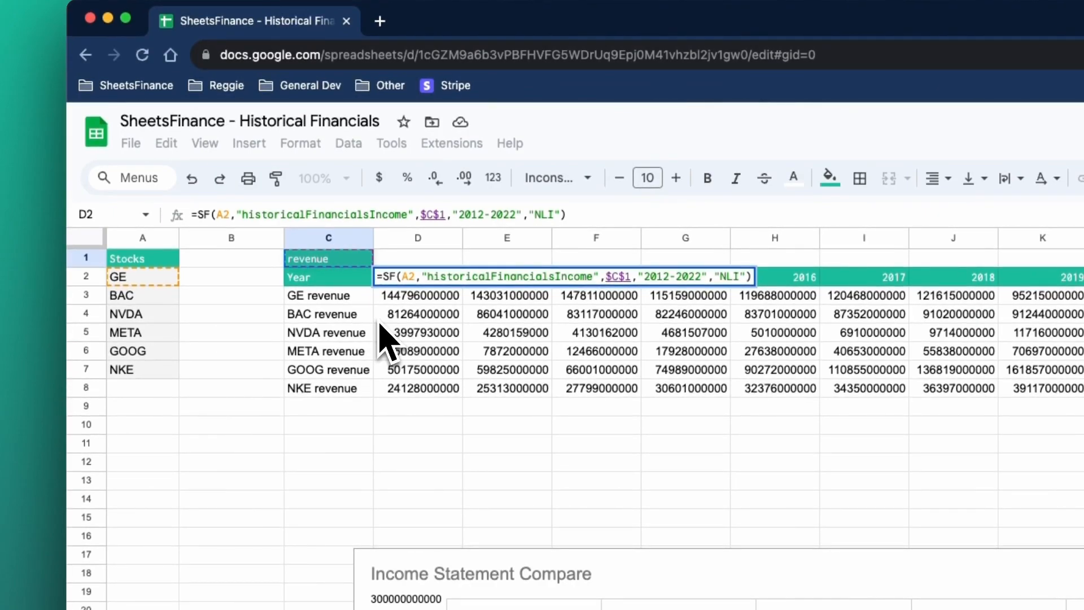
{"action": "key", "text": "Return"}
Step: Replace the "revenue" argument in D4's SF formula with the absolute reference $C$1
{"action": "left_click", "coordinate": [447, 311]}
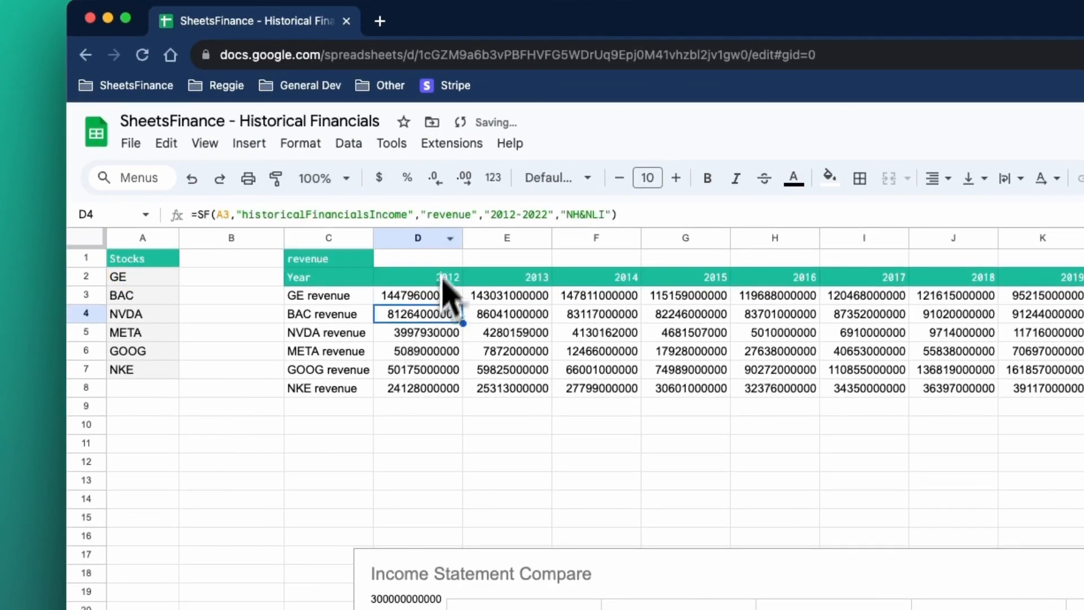
{"action": "double_click", "coordinate": [457, 215]}
{"action": "key", "text": "BackSpace"}
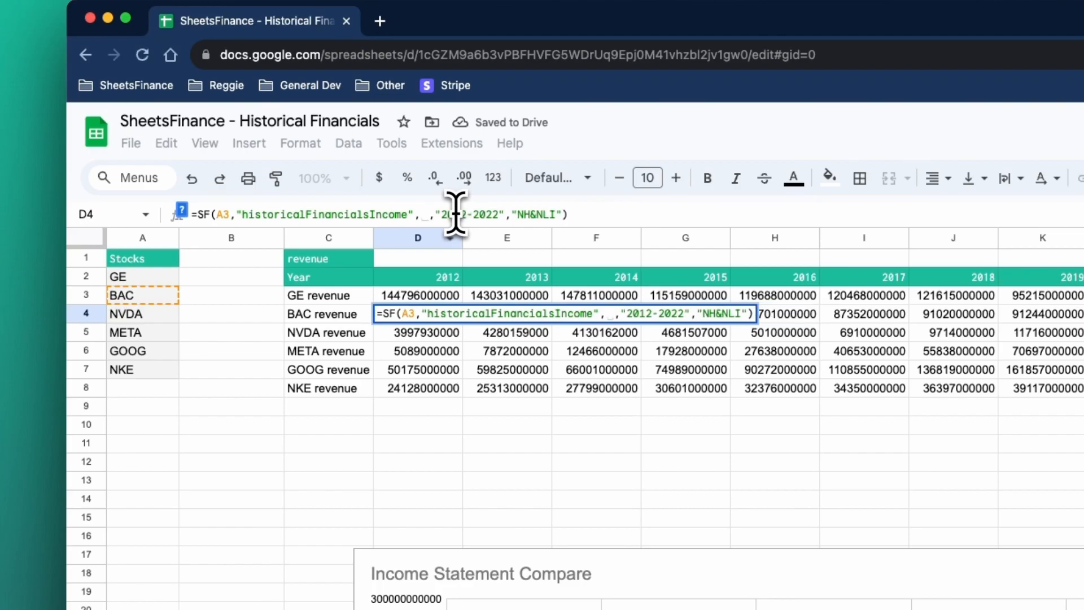
{"action": "left_click", "coordinate": [348, 263]}
{"action": "key", "text": "F4"}
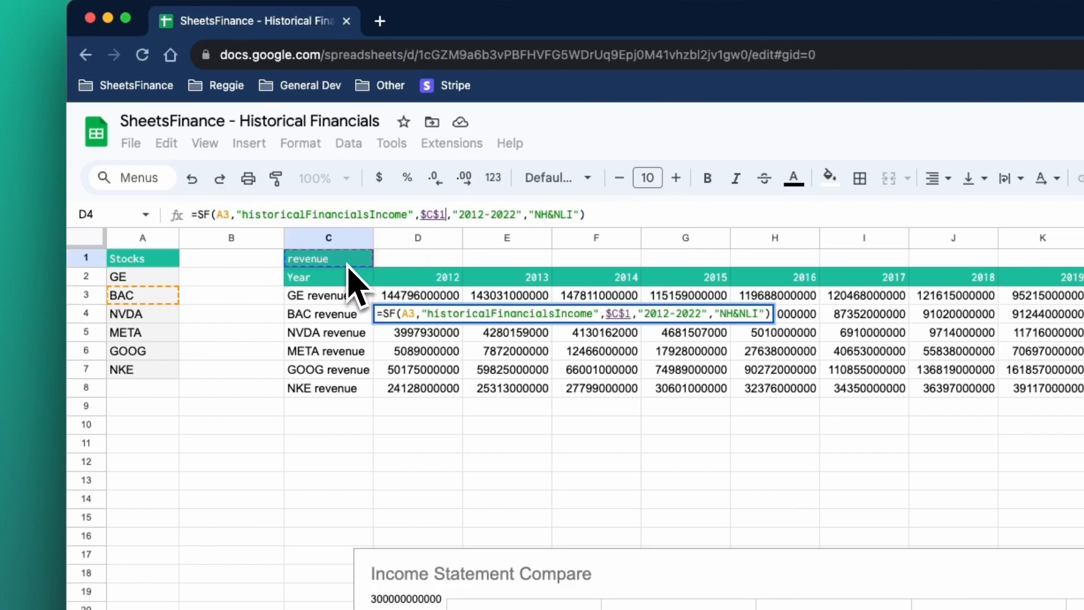
{"action": "key", "text": "Return"}
Step: Fill the updated D4 formula down through D8 for the remaining stocks
{"action": "left_click", "coordinate": [450, 315]}
{"action": "left_click_drag", "start_coordinate": [464, 338], "coordinate": [456, 390]}
{"action": "left_click", "coordinate": [422, 299]}
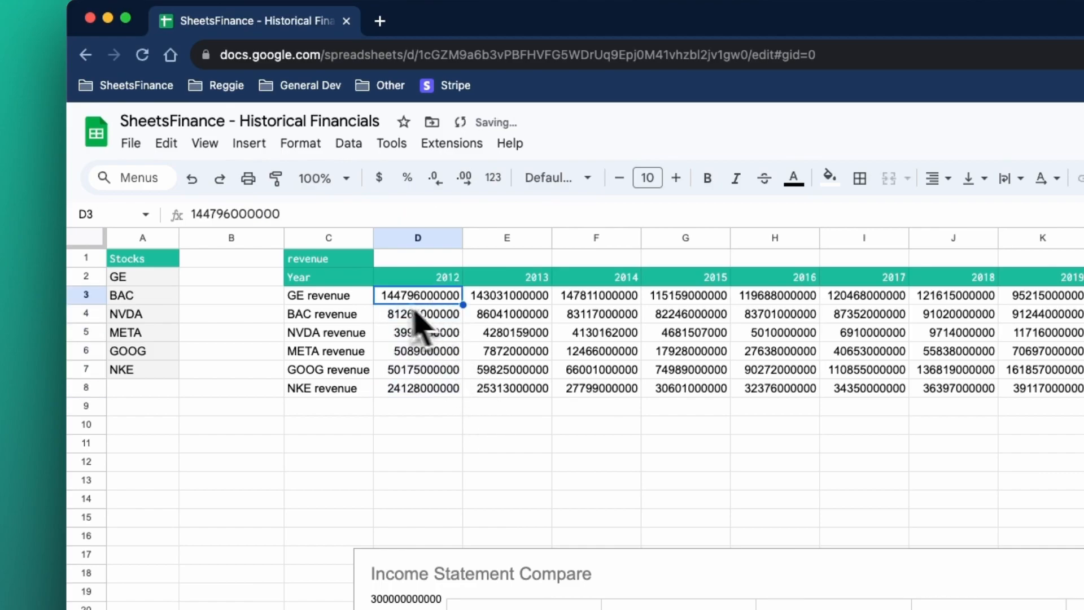
Step: Change the metric in C1 to eps
{"action": "left_click", "coordinate": [341, 261]}
{"action": "type", "text": "eps"}
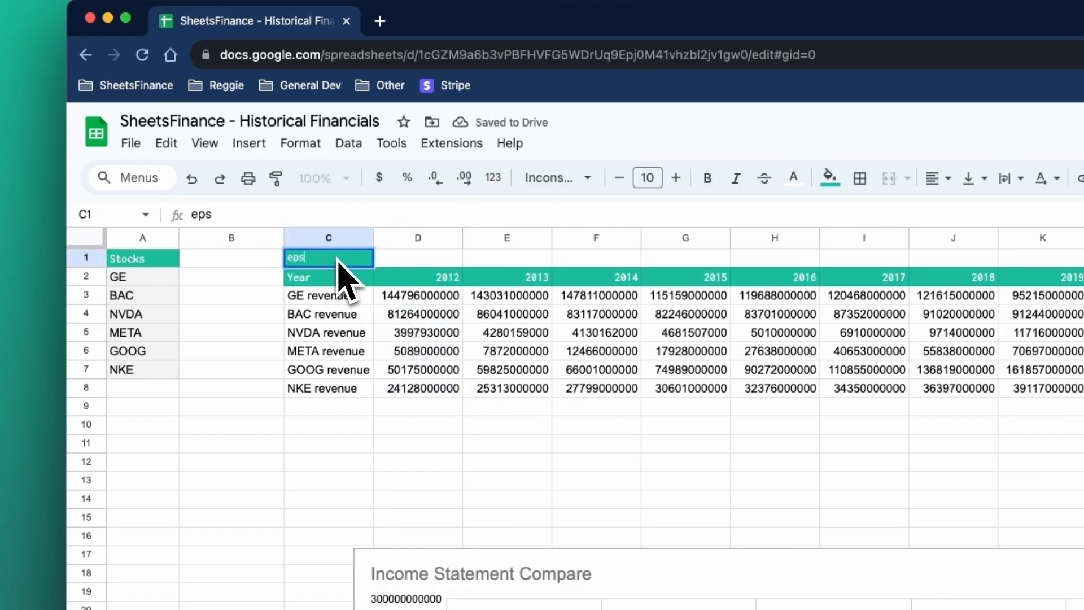
{"action": "key", "text": "Return"}
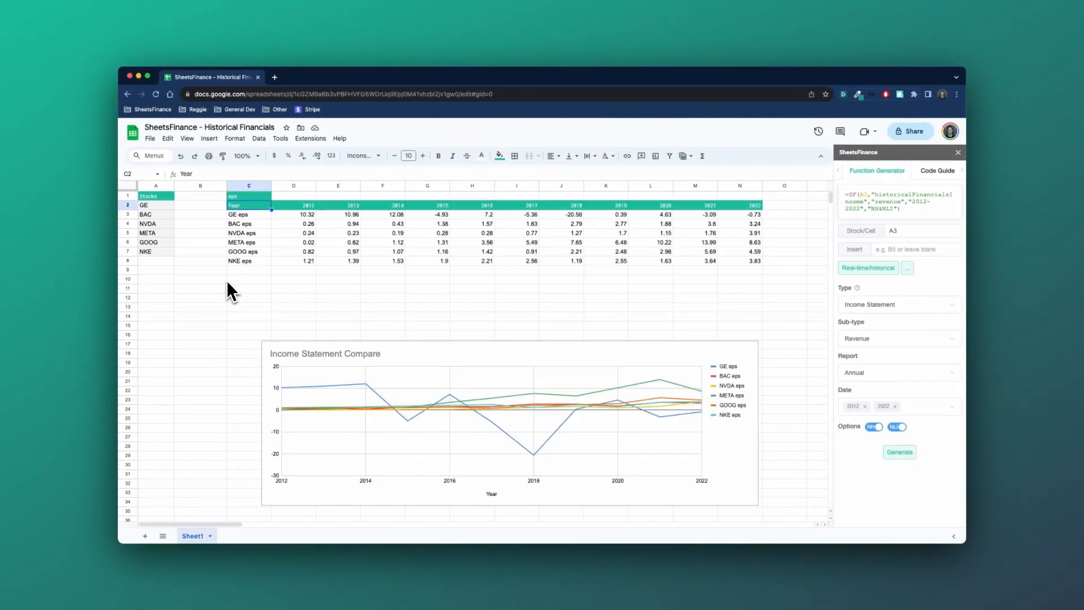
Step: Replace the first two tickers in the Stocks list with AAPL in A2 and MSFT in A3
{"action": "type", "text": "AAPL"}
{"action": "key", "text": "Return"}
{"action": "type", "text": "MSFT"}
{"action": "key", "text": "Return"}
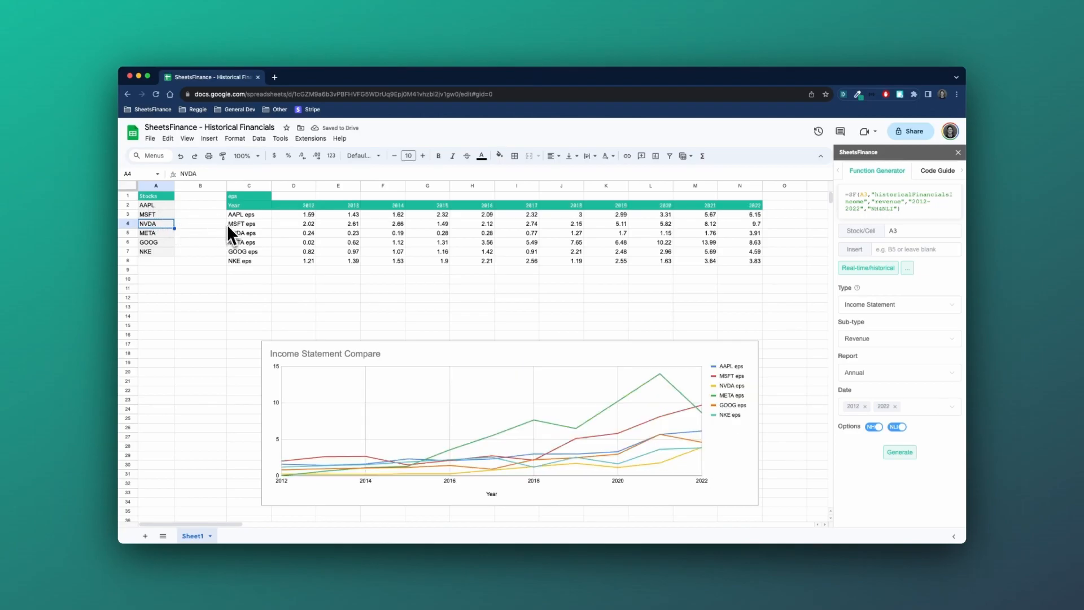
Step: Set the metric in C1 to revenue
{"action": "left_click", "coordinate": [261, 197]}
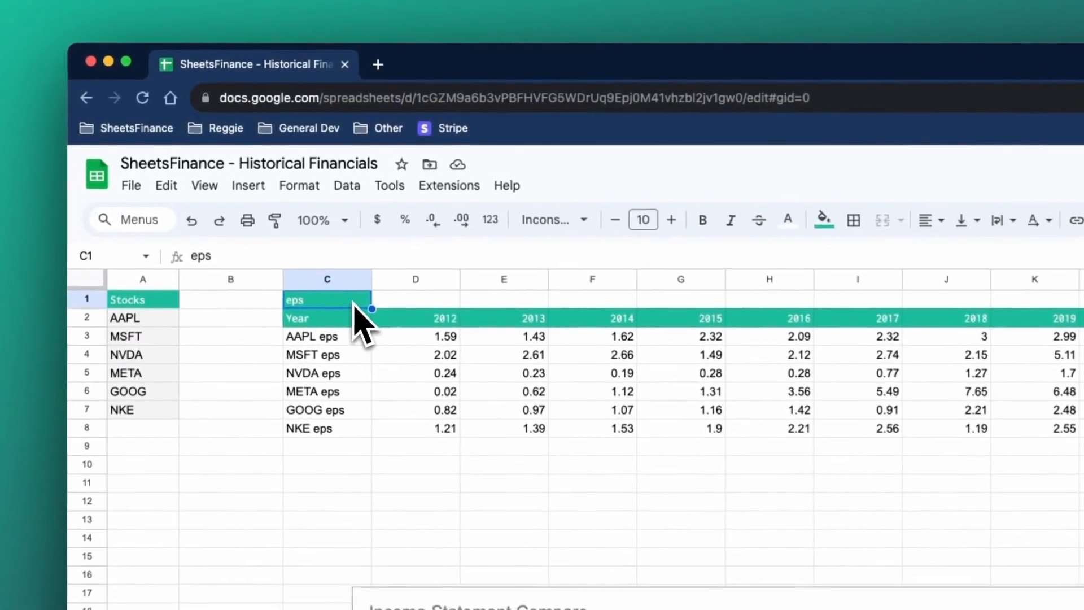
{"action": "type", "text": "revnu"}
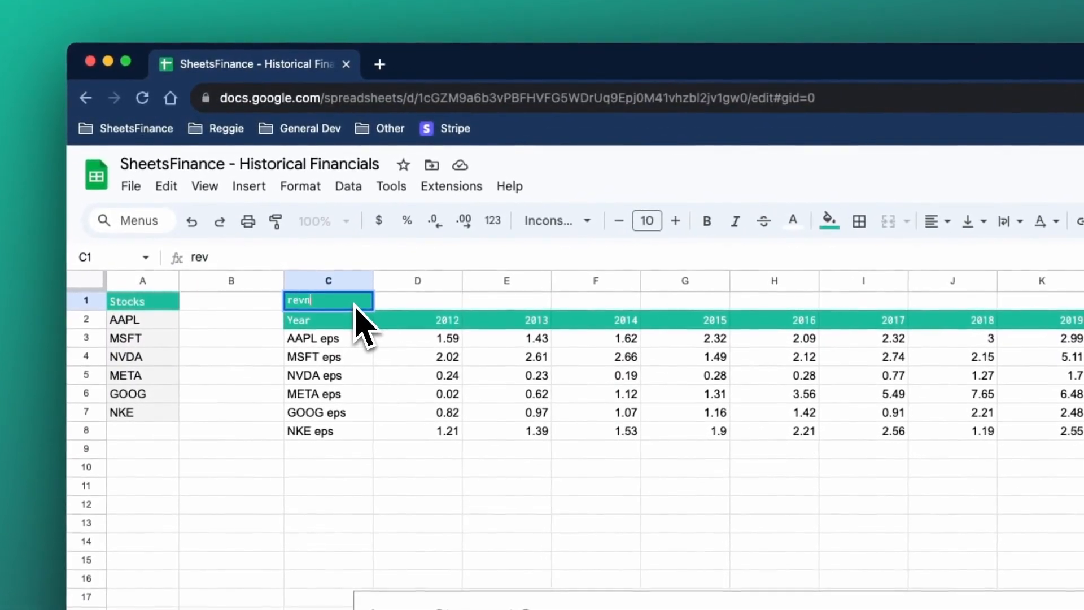
{"action": "key", "text": "BackSpace"}
{"action": "type", "text": "enue"}
{"action": "key", "text": "Return"}
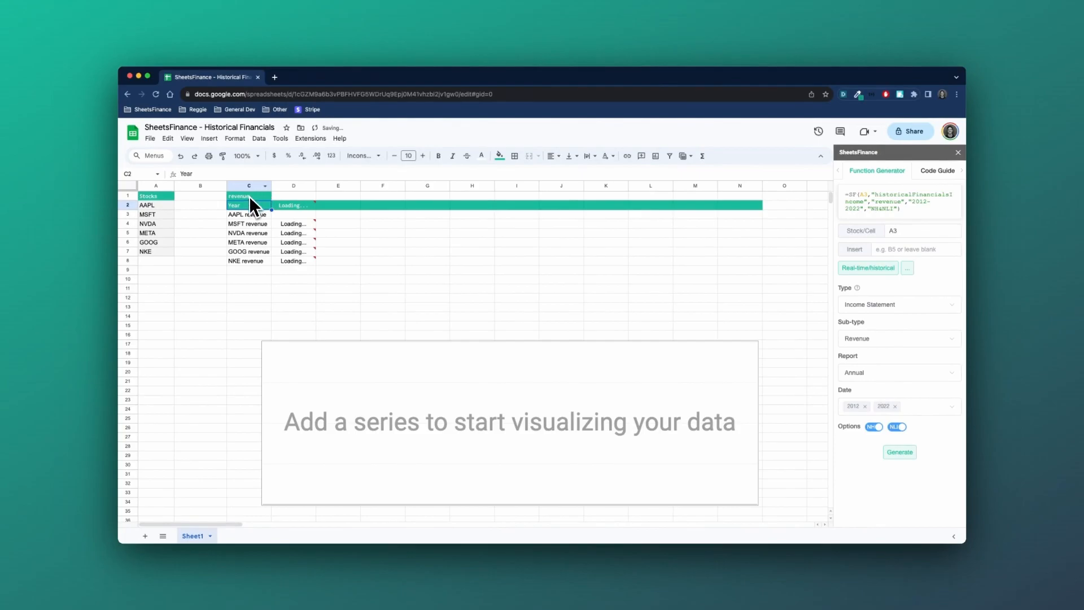
Step: Copy the whole comparison table C1:N8 and paste it directly below, starting at C9
{"action": "left_click", "coordinate": [250, 198]}
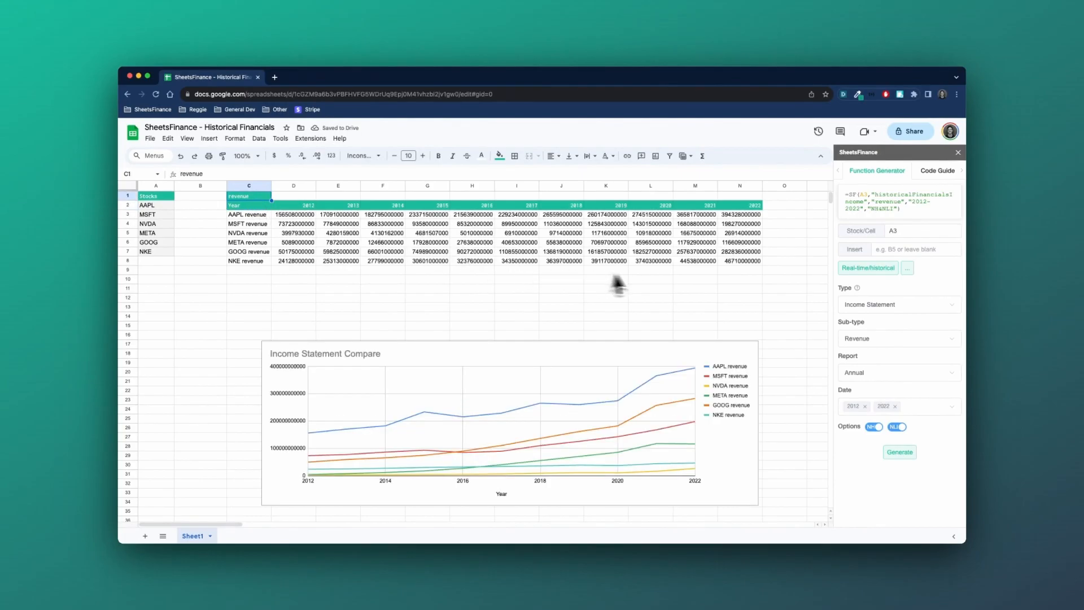
{"action": "left_click", "coordinate": [727, 262], "text": "shift"}
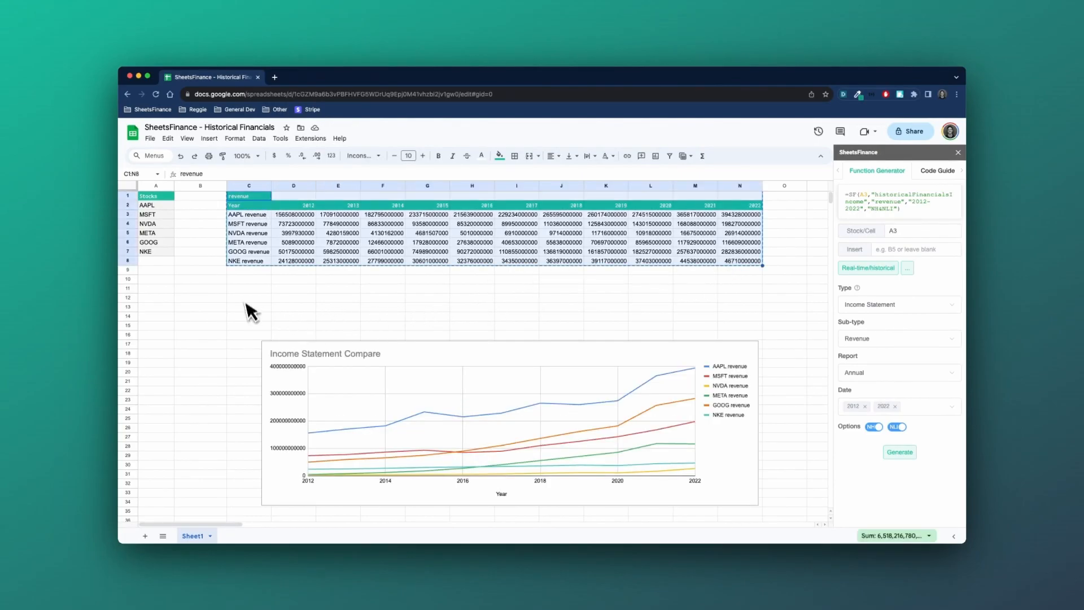
{"action": "left_click", "coordinate": [257, 273]}
{"action": "key", "text": "ctrl+v"}
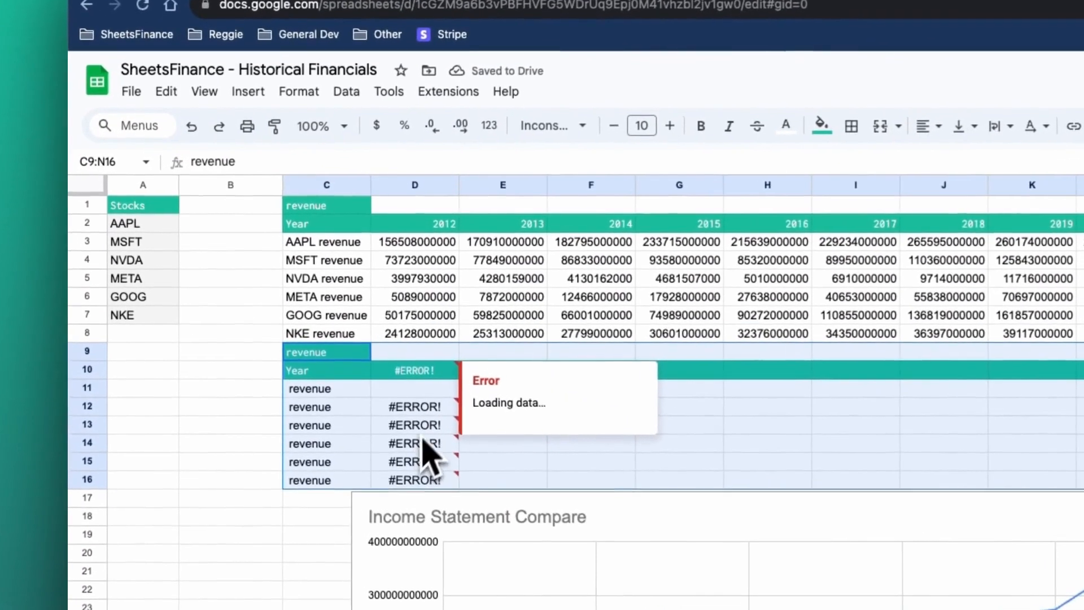
Step: Change the metric reference in the copied table's D10 formula to $C$9
{"action": "left_click", "coordinate": [434, 372]}
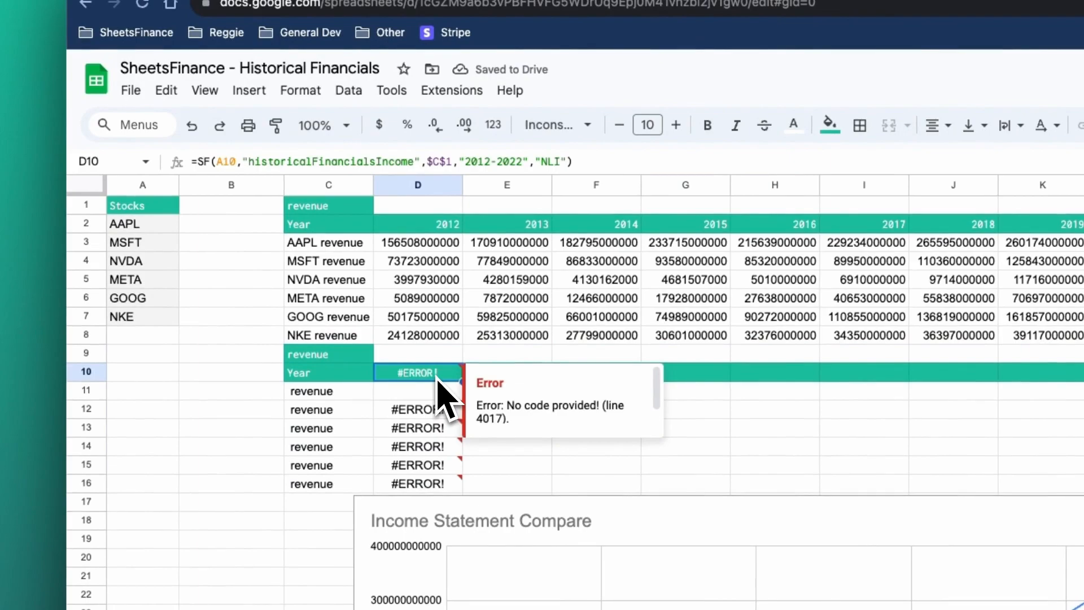
{"action": "left_click", "coordinate": [449, 162]}
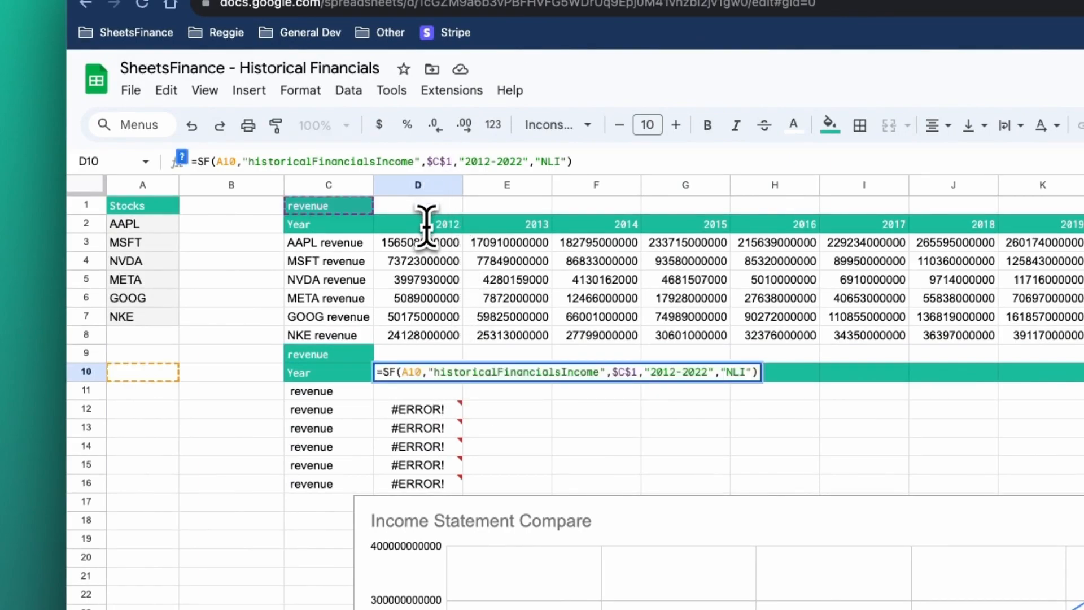
{"action": "key", "text": "BackSpace"}
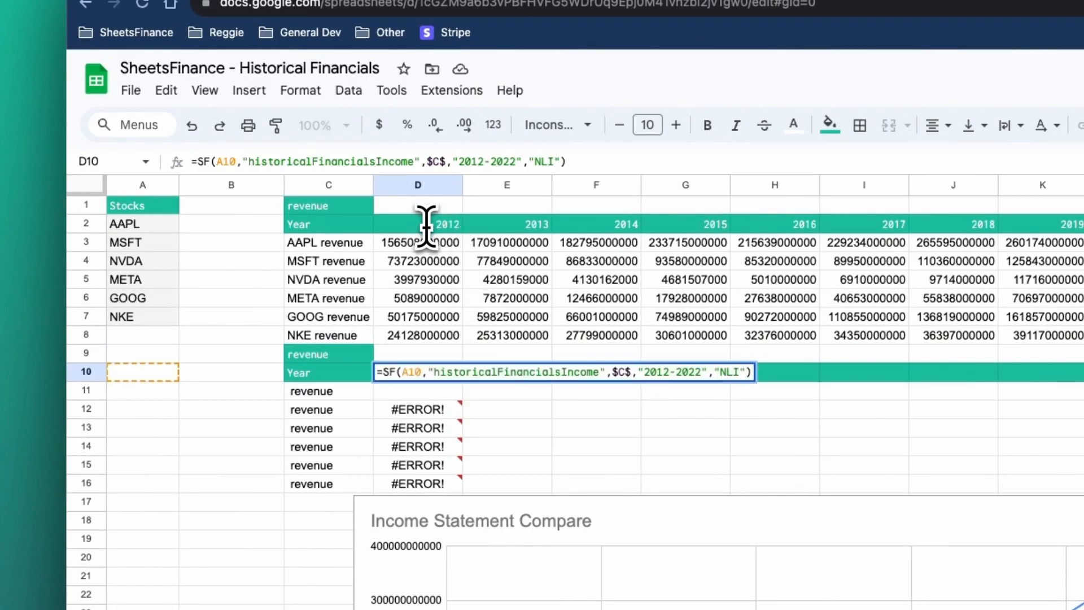
{"action": "key", "text": "Return"}
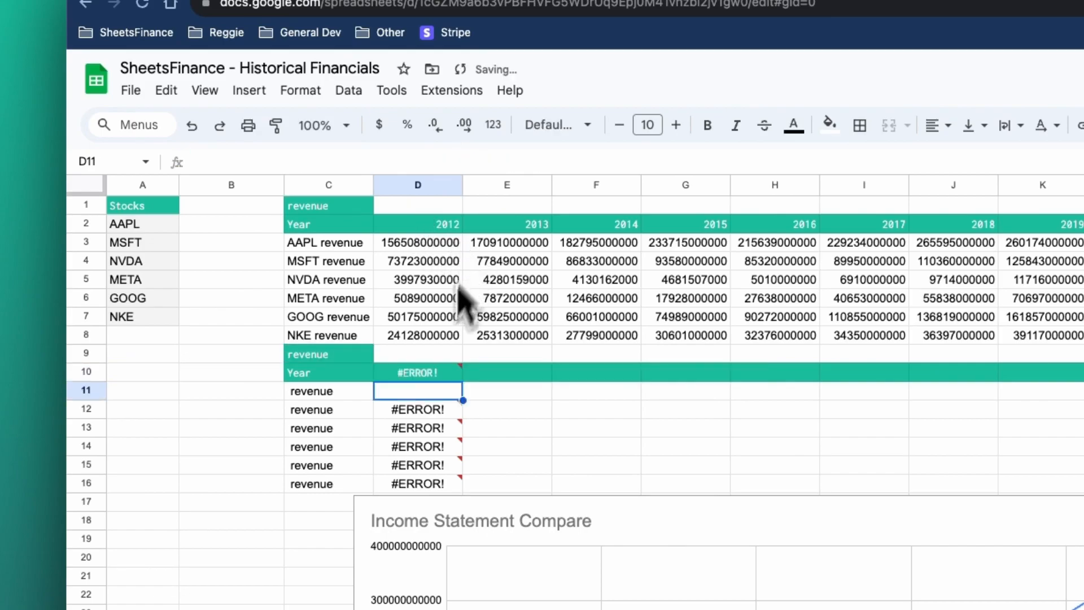
Step: Change the metric reference in D12's SF formula to $C$9
{"action": "left_click", "coordinate": [443, 416]}
{"action": "left_click", "coordinate": [450, 162]}
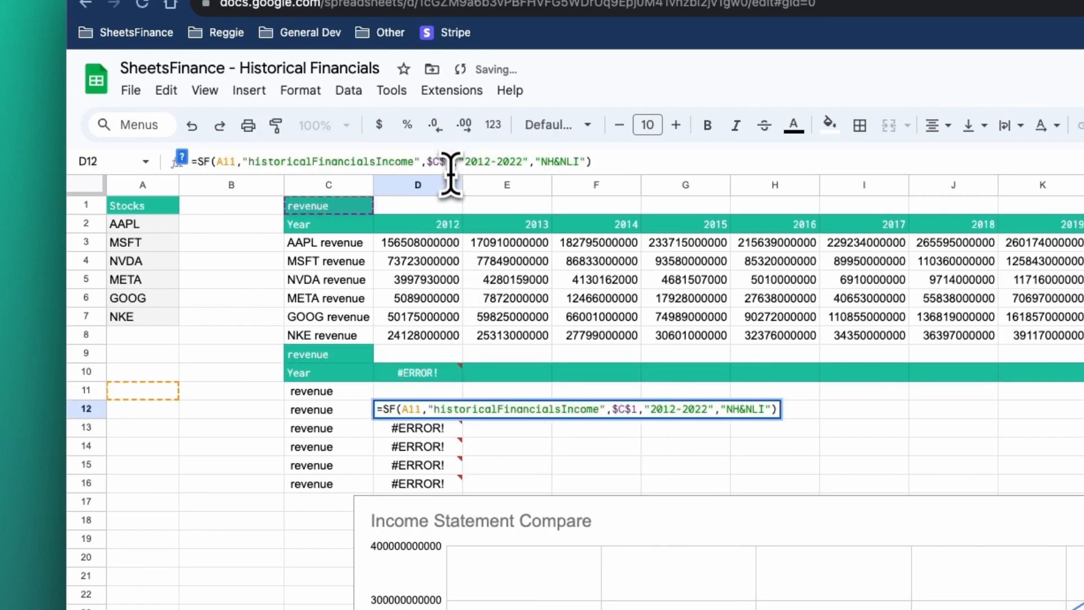
{"action": "key", "text": "Return"}
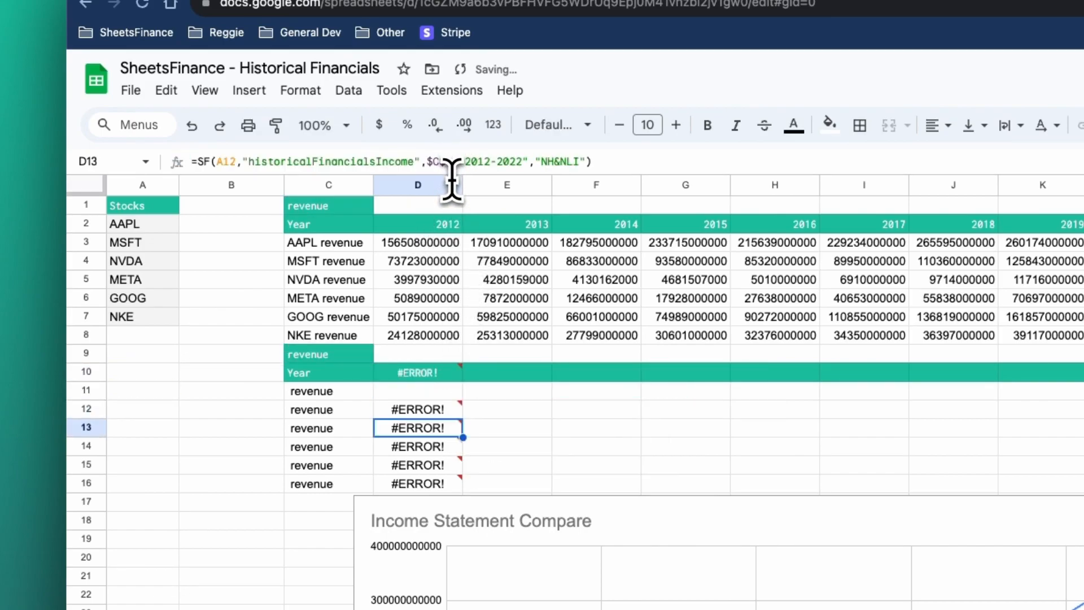
{"action": "left_click", "coordinate": [431, 410]}
Step: Change the stock reference in D10's SF formula to A2
{"action": "left_click", "coordinate": [428, 374]}
{"action": "left_click", "coordinate": [235, 162]}
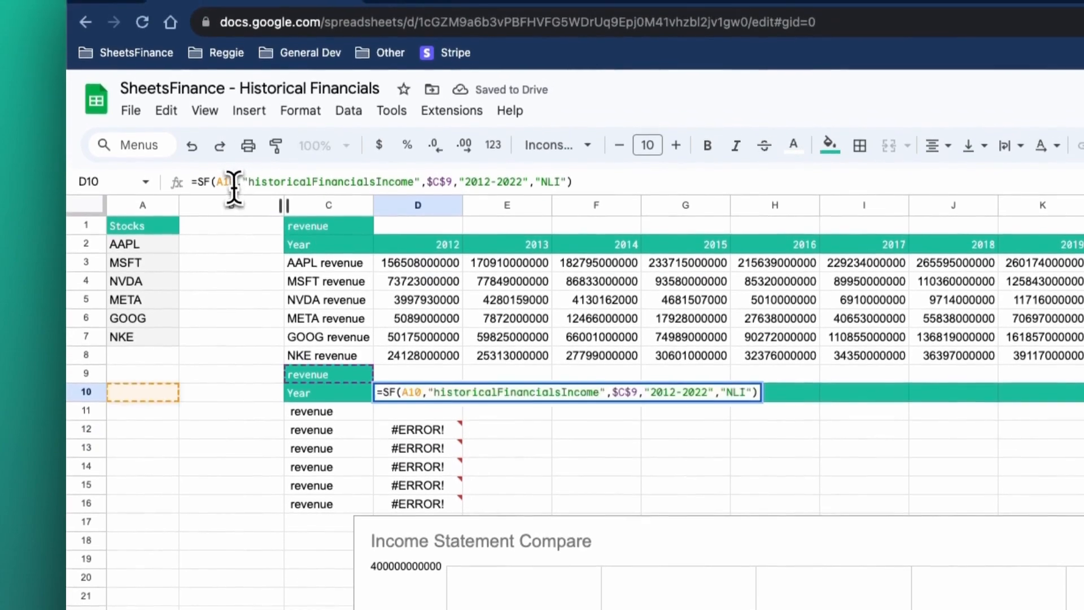
{"action": "key", "text": "BackSpace"}
{"action": "key", "text": "BackSpace"}
{"action": "type", "text": "2"}
{"action": "key", "text": "Return"}
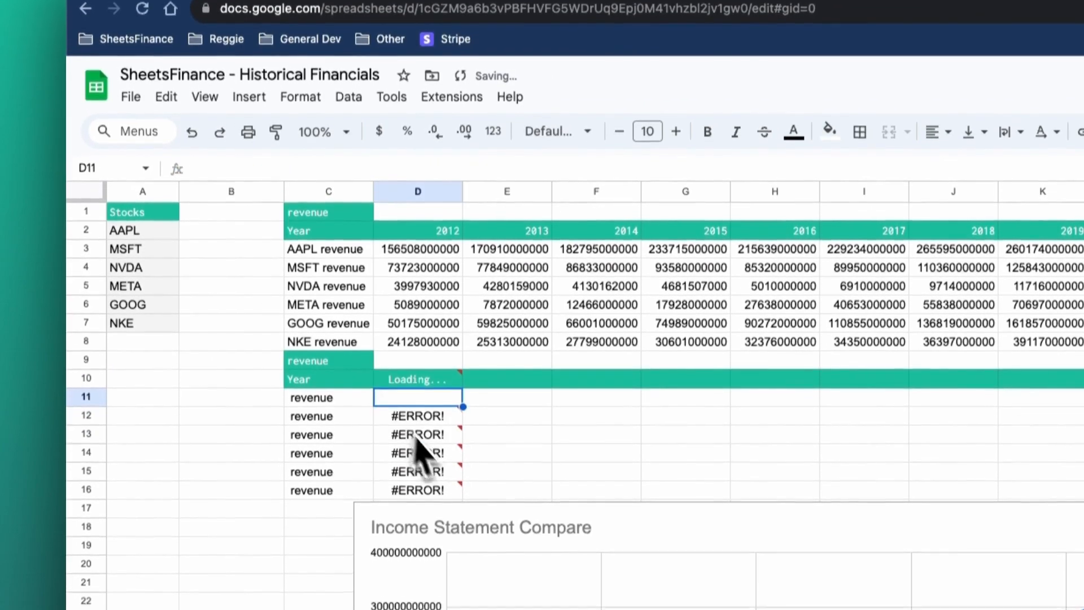
Step: Change the stock reference in D12's SF formula to A3 and fill the formula down through D16
{"action": "left_click", "coordinate": [420, 432]}
{"action": "left_click", "coordinate": [235, 158]}
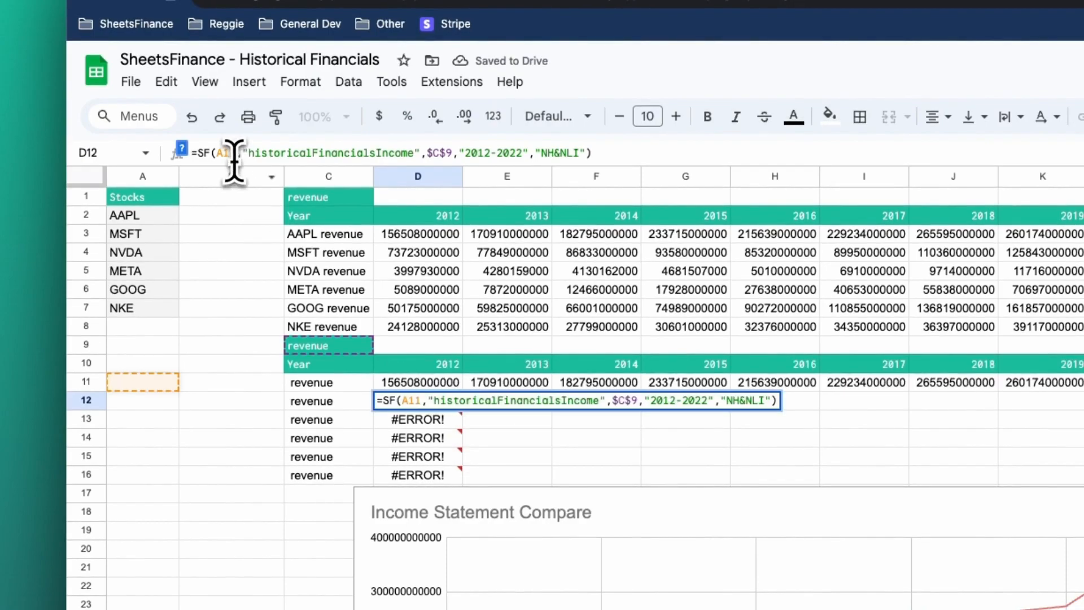
{"action": "key", "text": "BackSpace"}
{"action": "key", "text": "BackSpace"}
{"action": "type", "text": "3"}
{"action": "key", "text": "Return"}
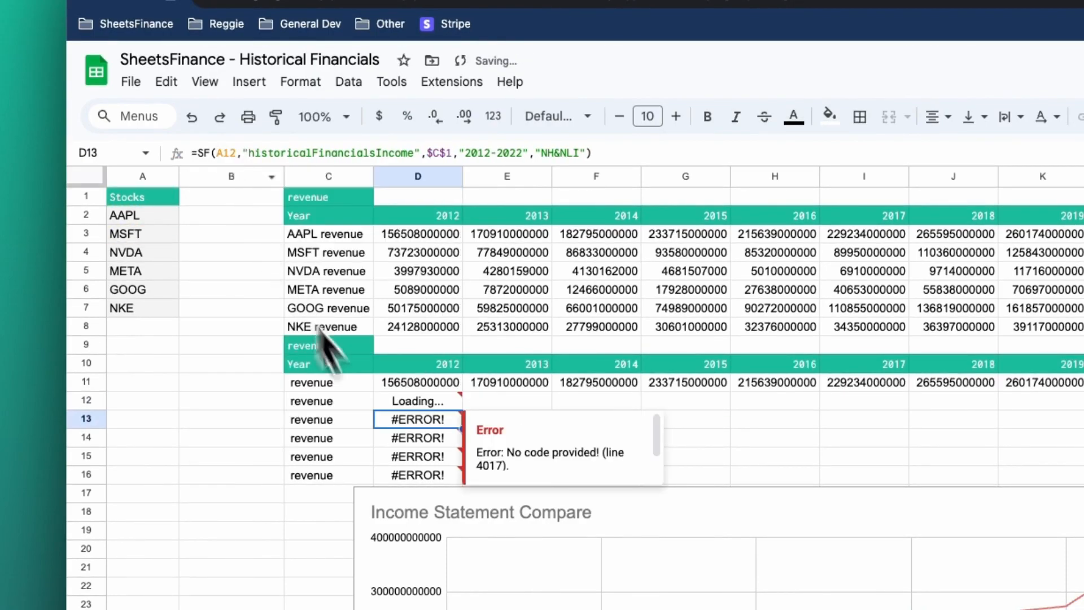
{"action": "left_click", "coordinate": [446, 407]}
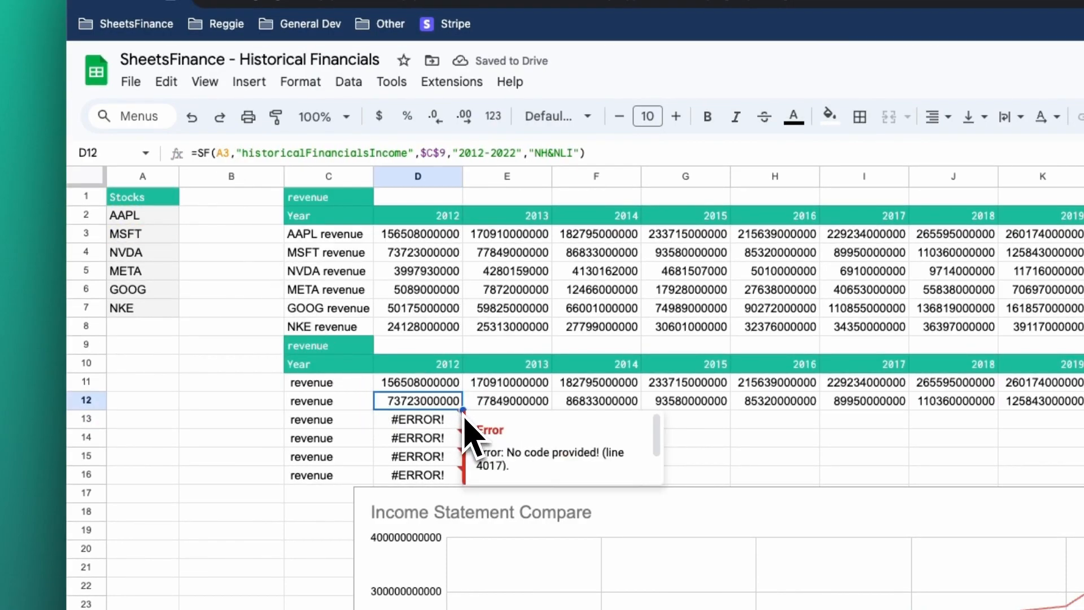
{"action": "left_click_drag", "start_coordinate": [458, 445], "coordinate": [446, 475]}
Step: Change the metric reference in C11's row label formula to $C$9
{"action": "left_click", "coordinate": [345, 386]}
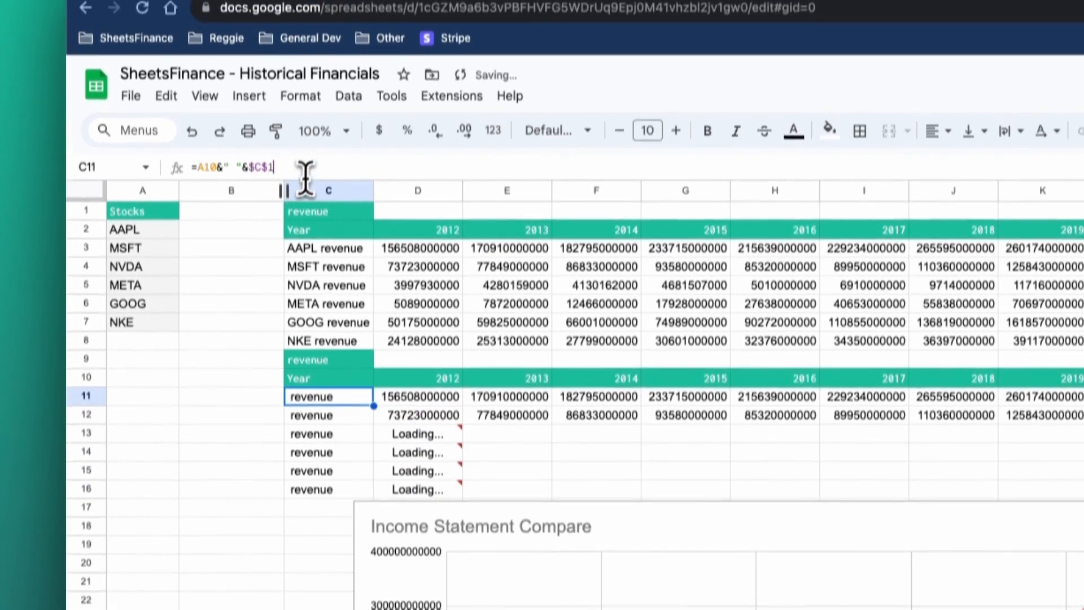
{"action": "left_click", "coordinate": [310, 130]}
{"action": "key", "text": "Return"}
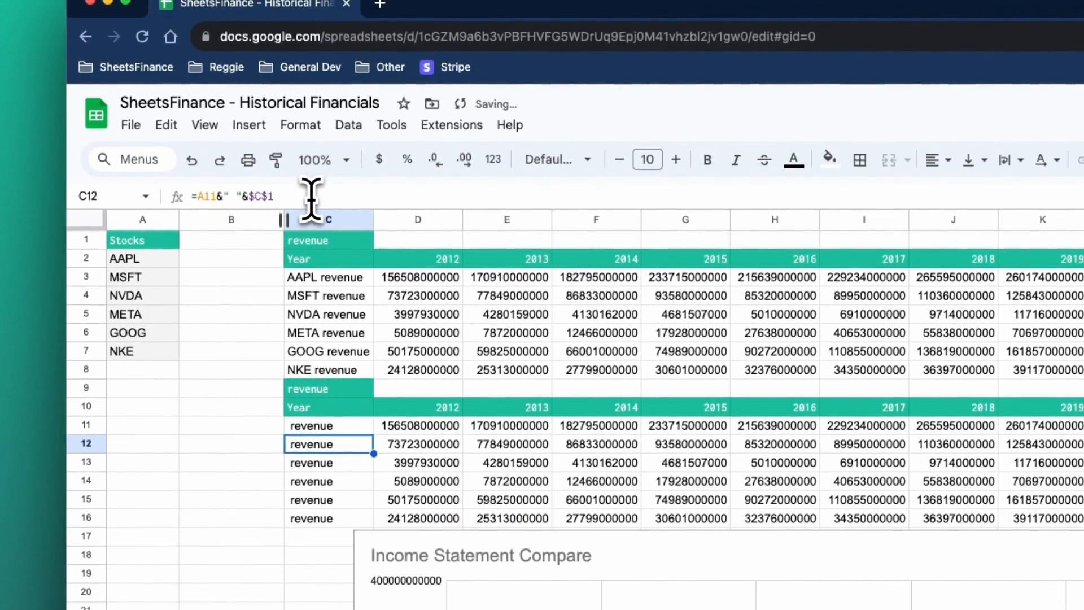
{"action": "left_click", "coordinate": [213, 196]}
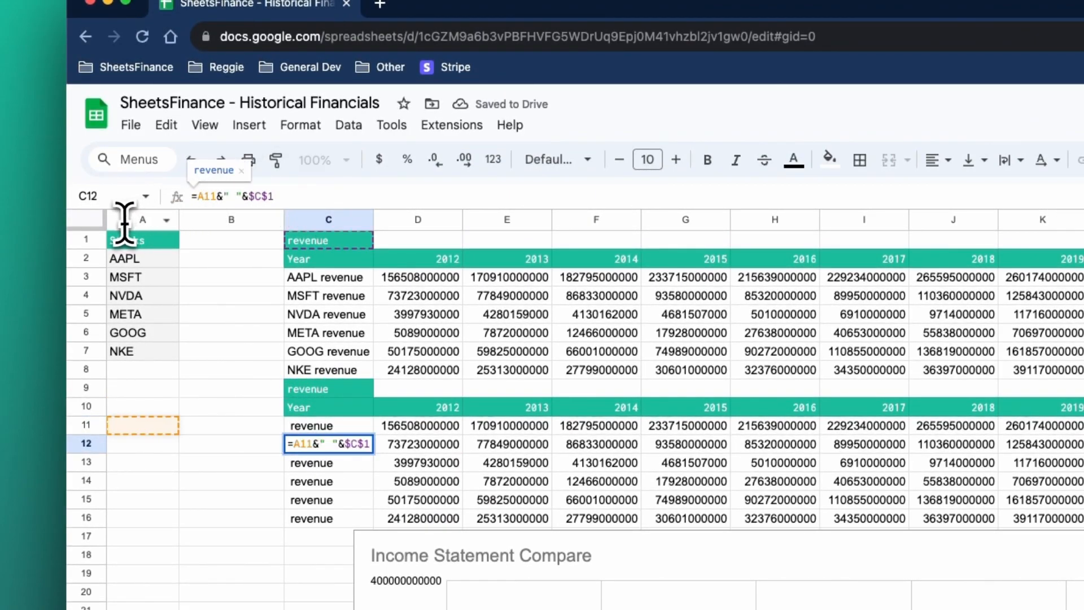
{"action": "key", "text": "Escape"}
Step: Change the stock reference in C11's label formula to A2 and fill the formula down through C16
{"action": "left_click", "coordinate": [318, 428]}
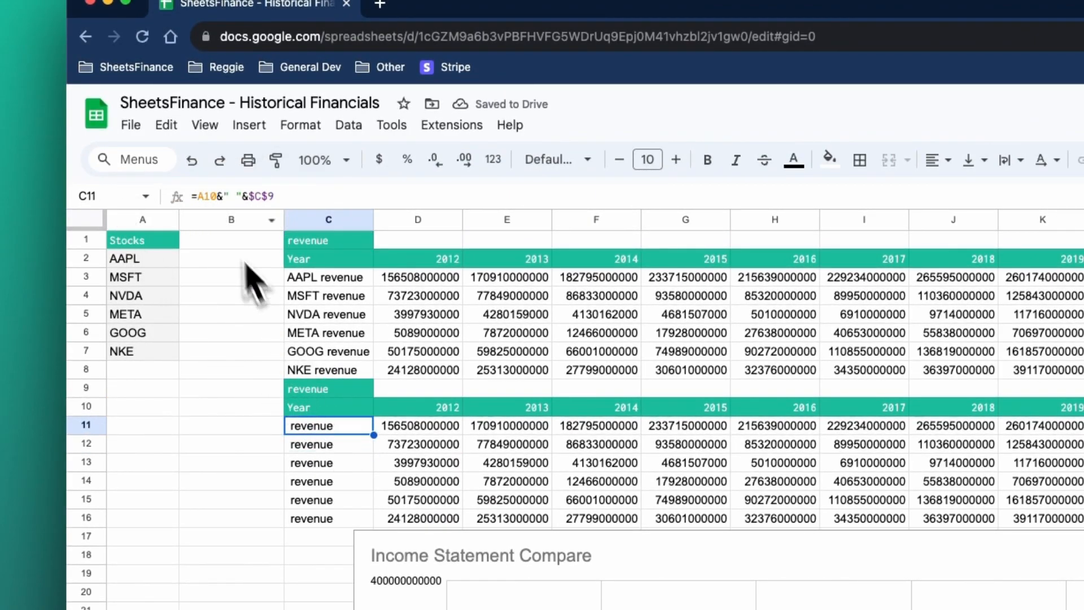
{"action": "left_click", "coordinate": [217, 197]}
{"action": "key", "text": "BackSpace"}
{"action": "key", "text": "BackSpace"}
{"action": "type", "text": "1"}
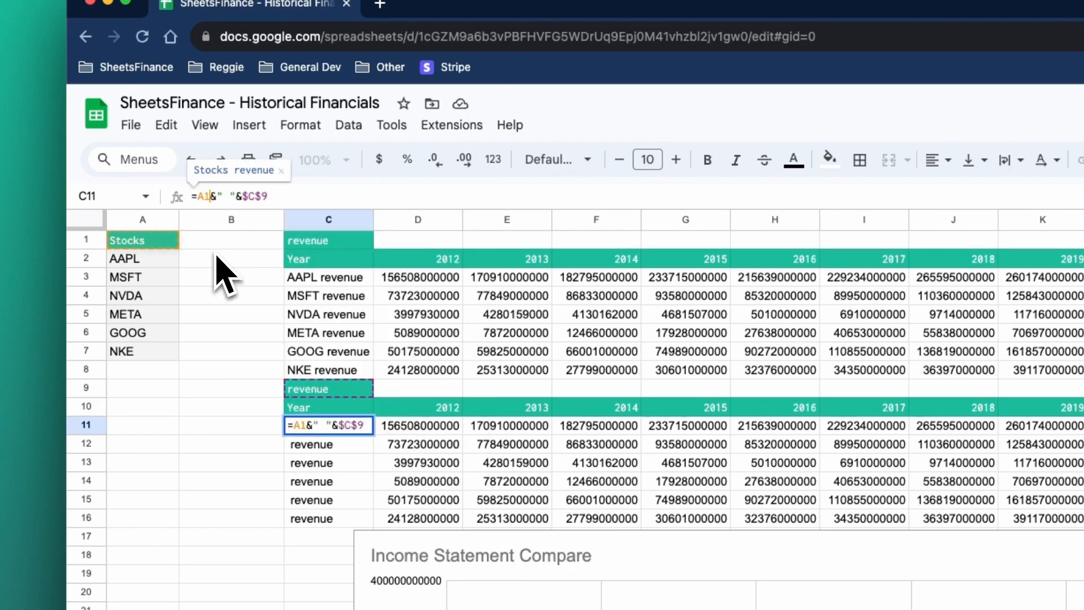
{"action": "key", "text": "BackSpace"}
{"action": "type", "text": "2"}
{"action": "key", "text": "Return"}
{"action": "left_click", "coordinate": [356, 428]}
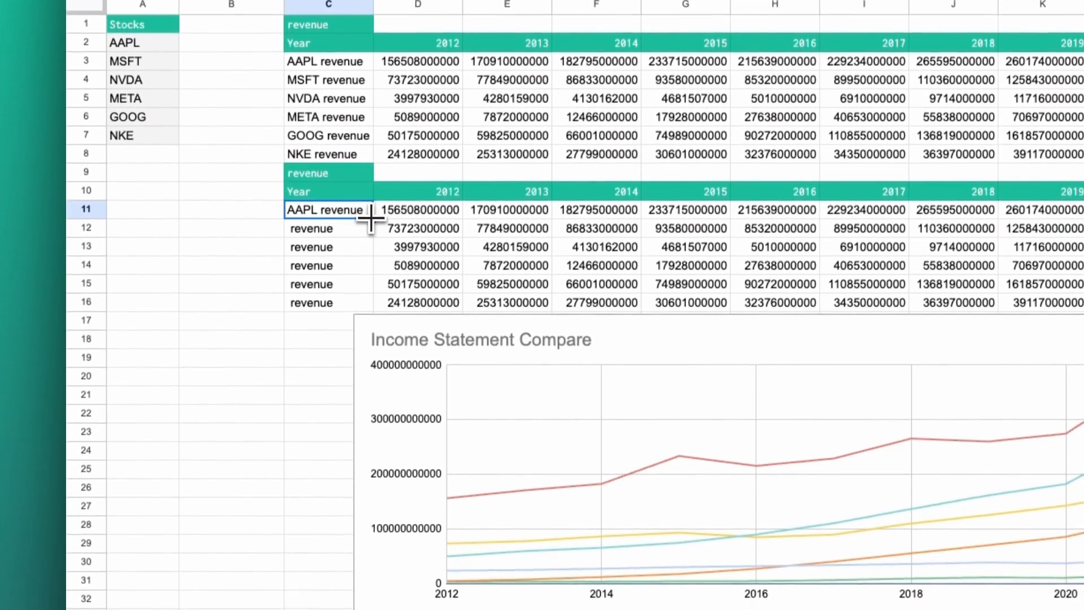
{"action": "left_click_drag", "start_coordinate": [373, 235], "coordinate": [358, 325]}
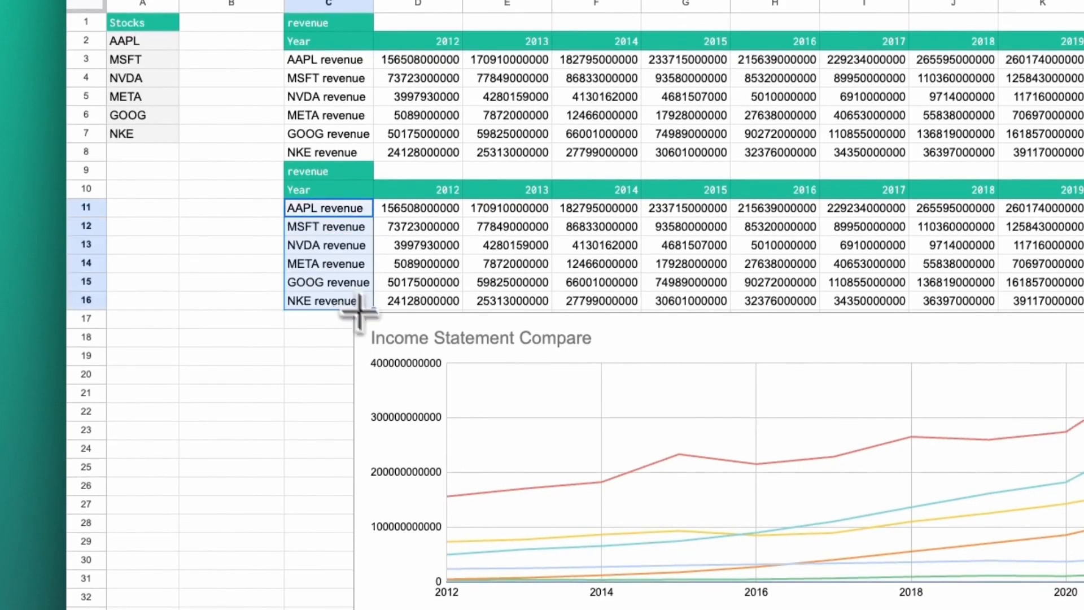
Step: Set the second table's metric in C9 to eps
{"action": "left_click", "coordinate": [337, 177]}
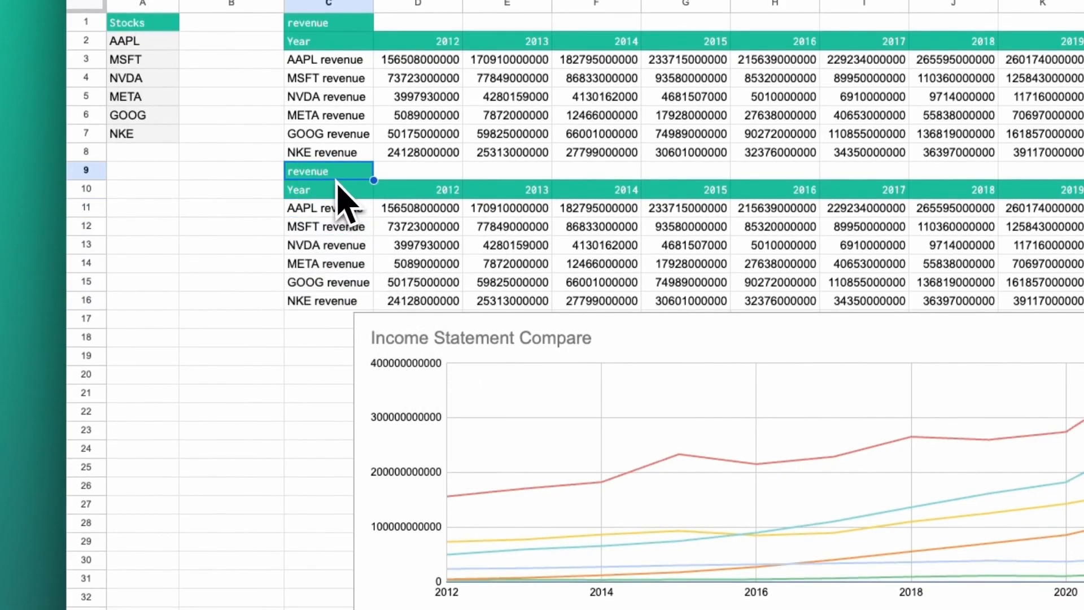
{"action": "key", "text": "Return"}
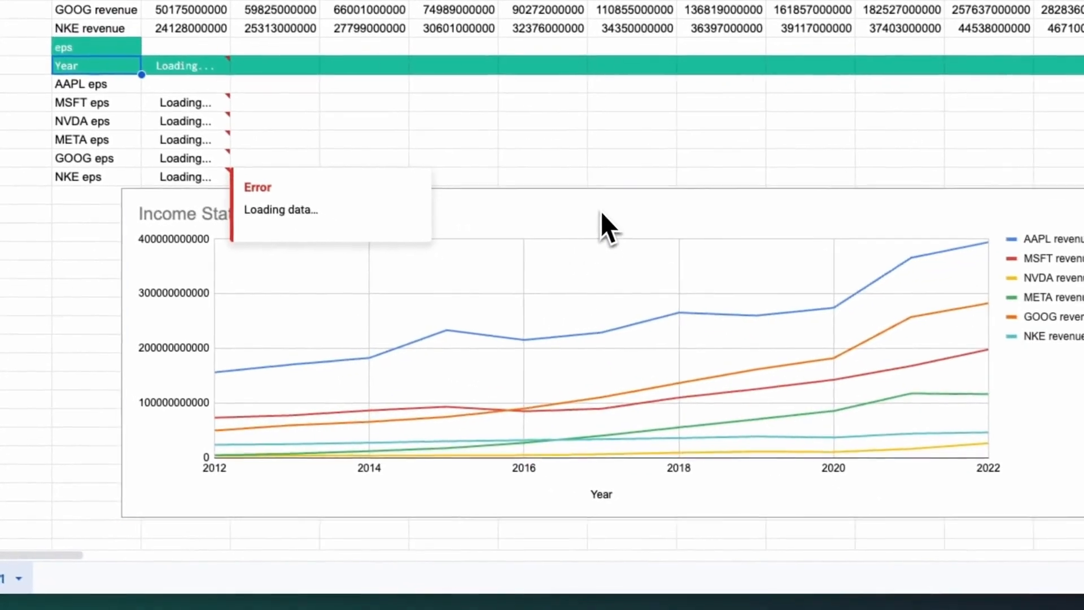
Step: Move the line chart to start at column C beneath the second table and widen it to the end of column N
{"action": "left_click", "coordinate": [894, 338]}
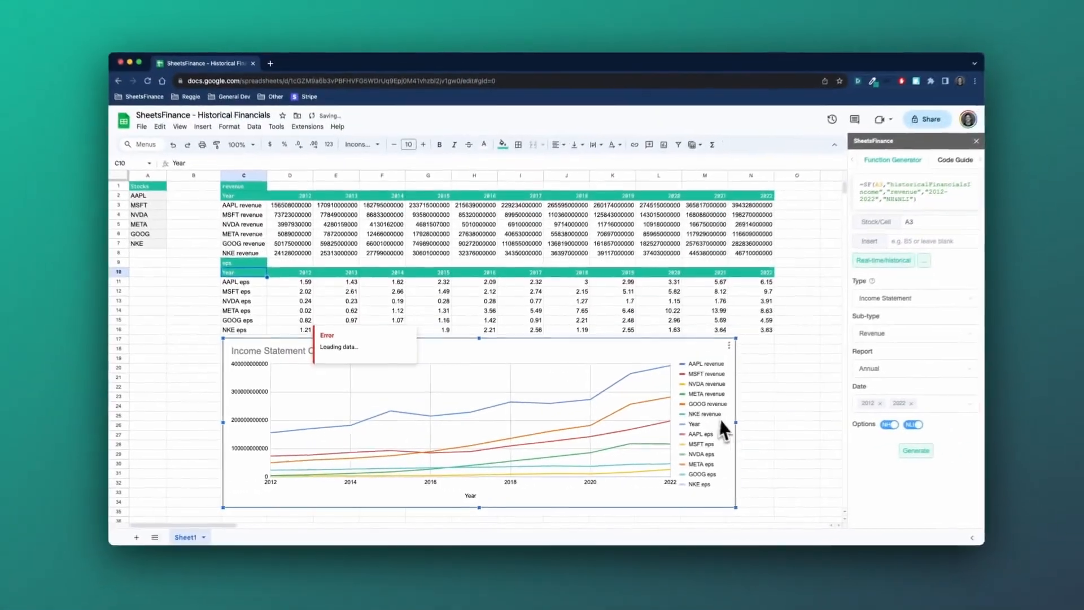
{"action": "left_click_drag", "start_coordinate": [726, 425], "coordinate": [764, 427]}
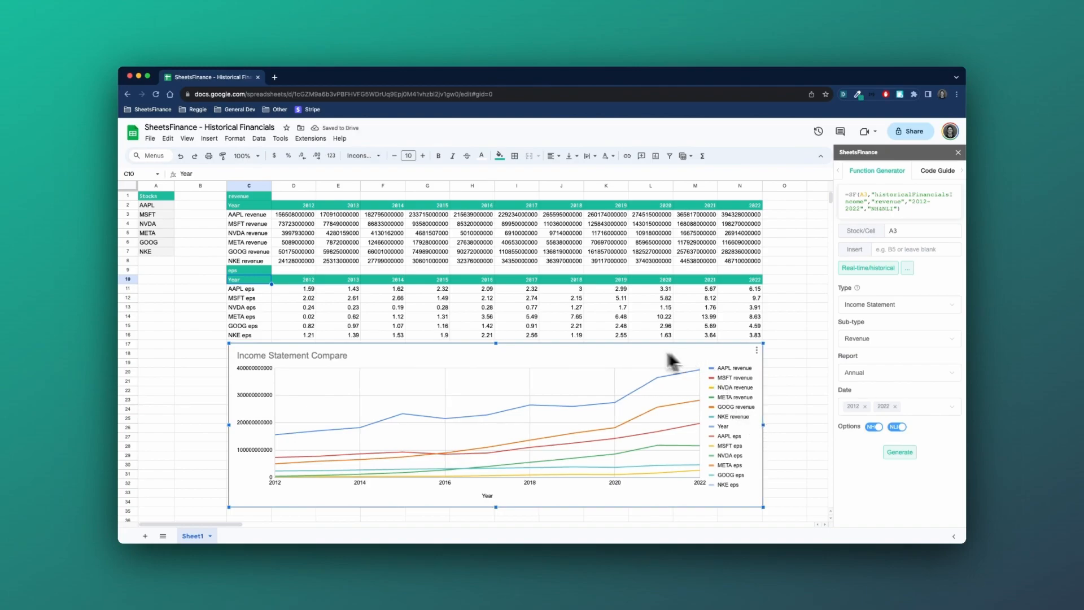
Step: Open the Income Statement Compare chart for editing and remove all of its series
{"action": "double_click", "coordinate": [598, 360]}
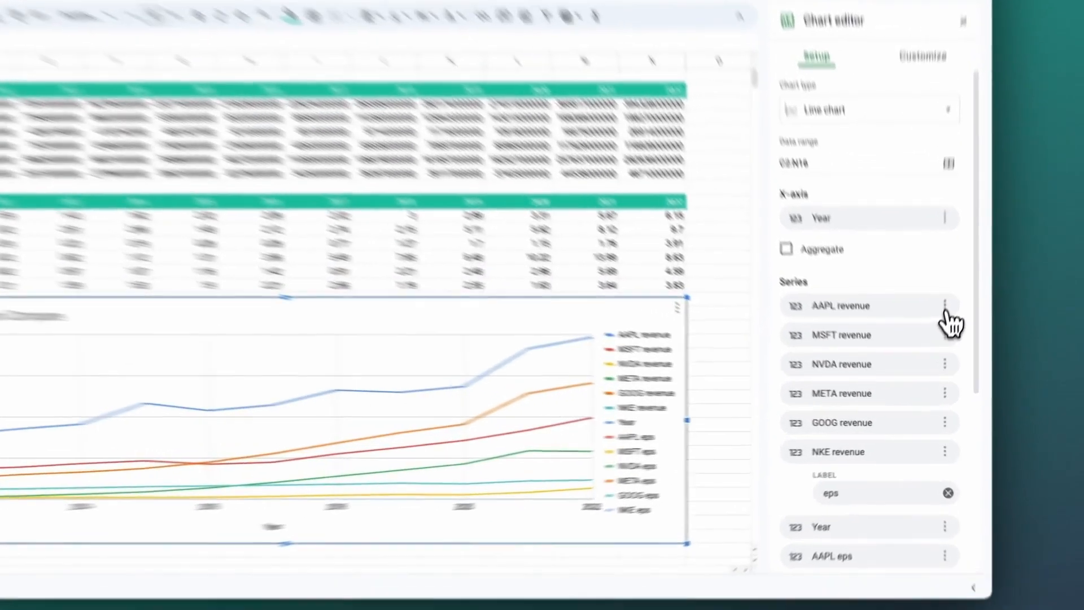
{"action": "left_click", "coordinate": [935, 349]}
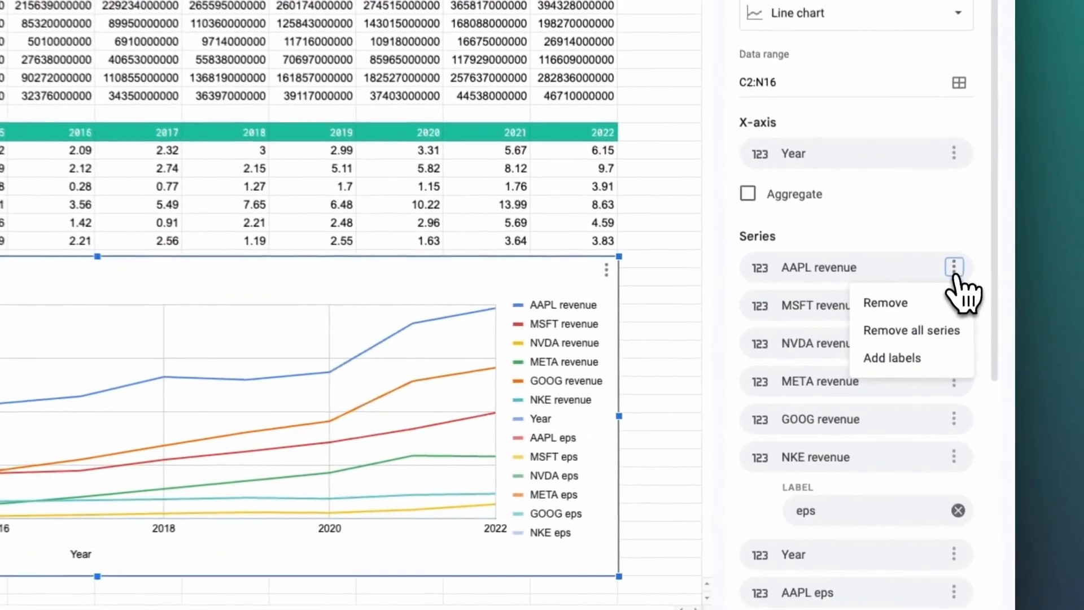
{"action": "left_click", "coordinate": [928, 381]}
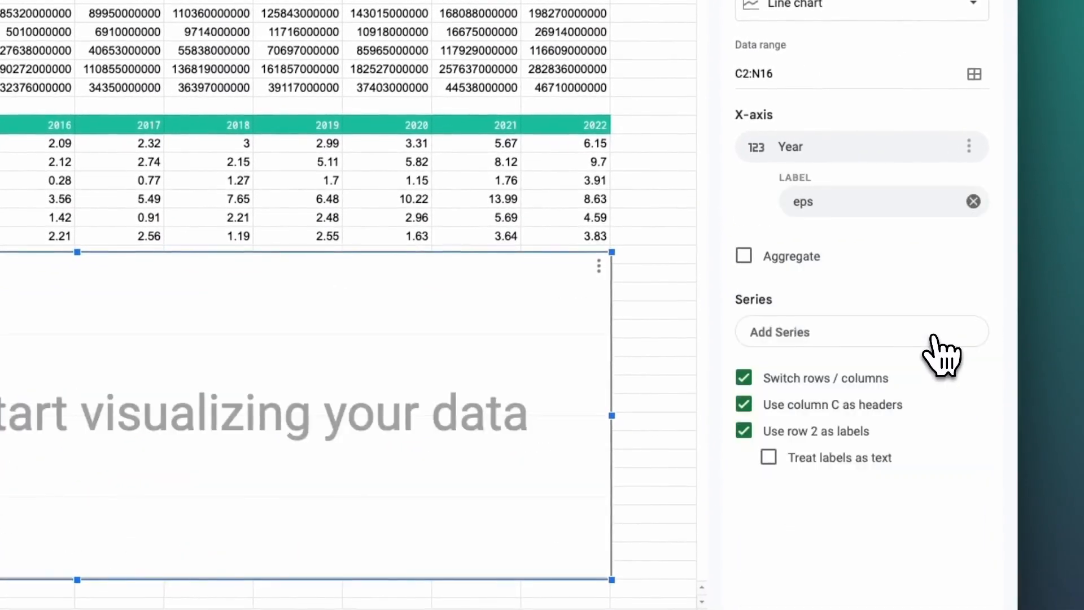
Step: Add the AAPL, MSFT, NVDA, META, GOOG and NKE eps rows to the chart as series
{"action": "left_click", "coordinate": [890, 339]}
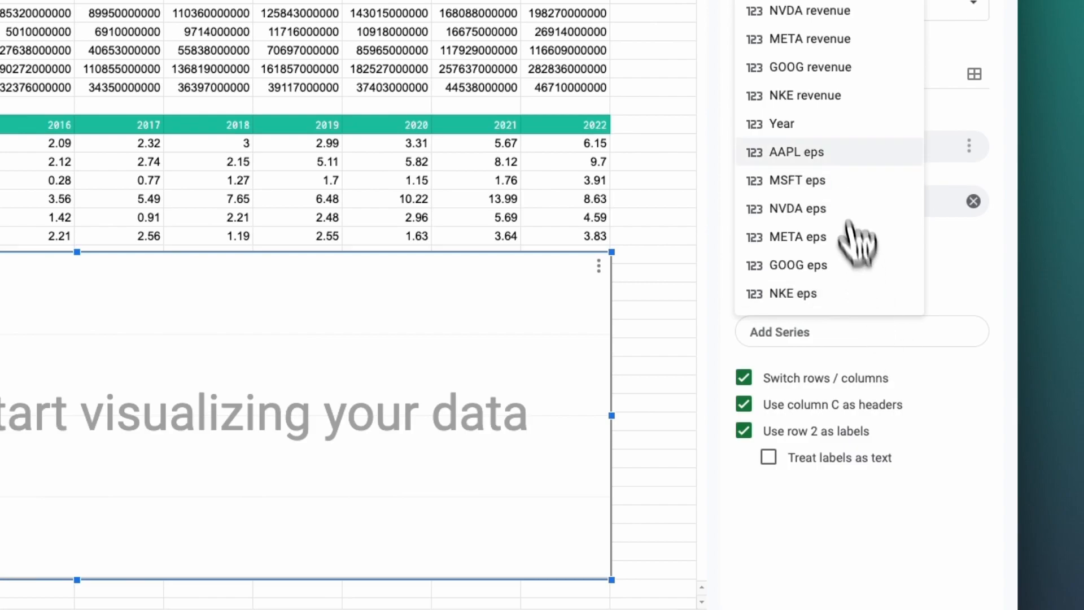
{"action": "left_click", "coordinate": [850, 151]}
{"action": "left_click", "coordinate": [862, 370]}
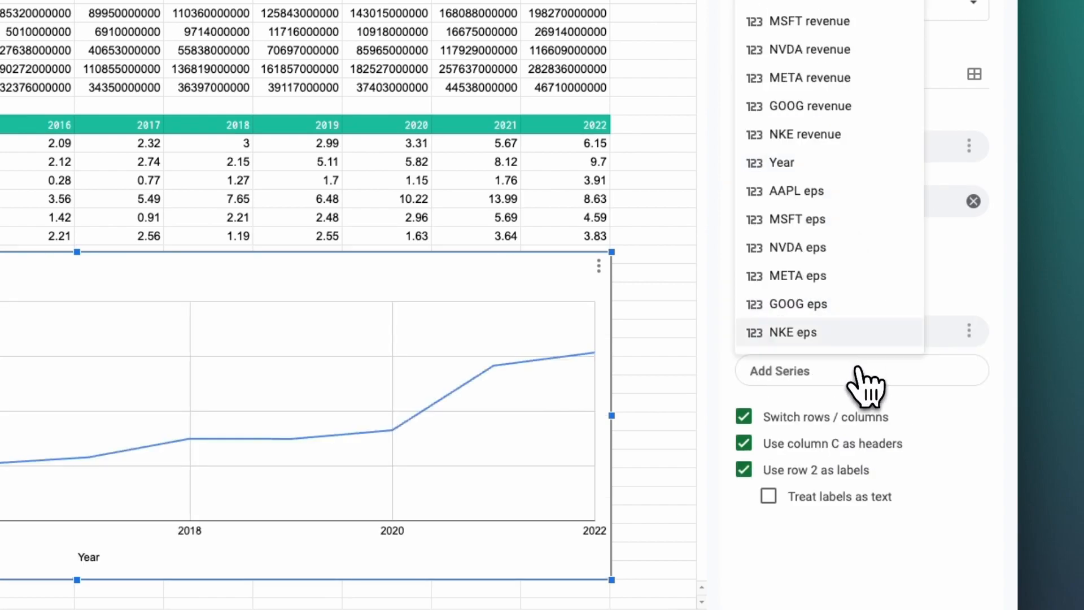
{"action": "left_click", "coordinate": [836, 220]}
{"action": "left_click", "coordinate": [867, 406]}
{"action": "left_click", "coordinate": [852, 288]}
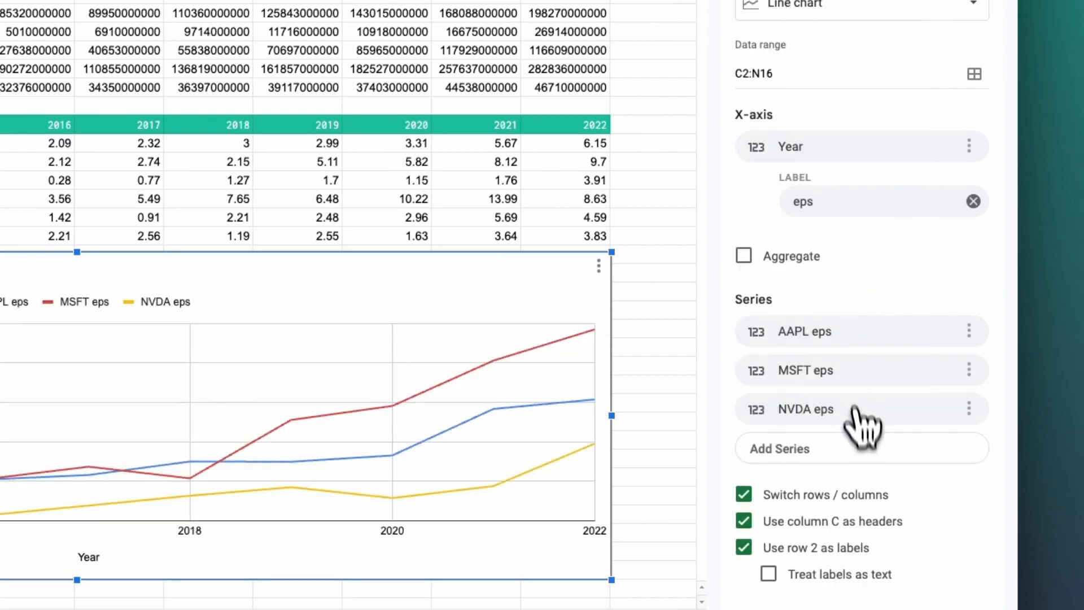
{"action": "left_click", "coordinate": [875, 452]}
{"action": "left_click", "coordinate": [856, 355]}
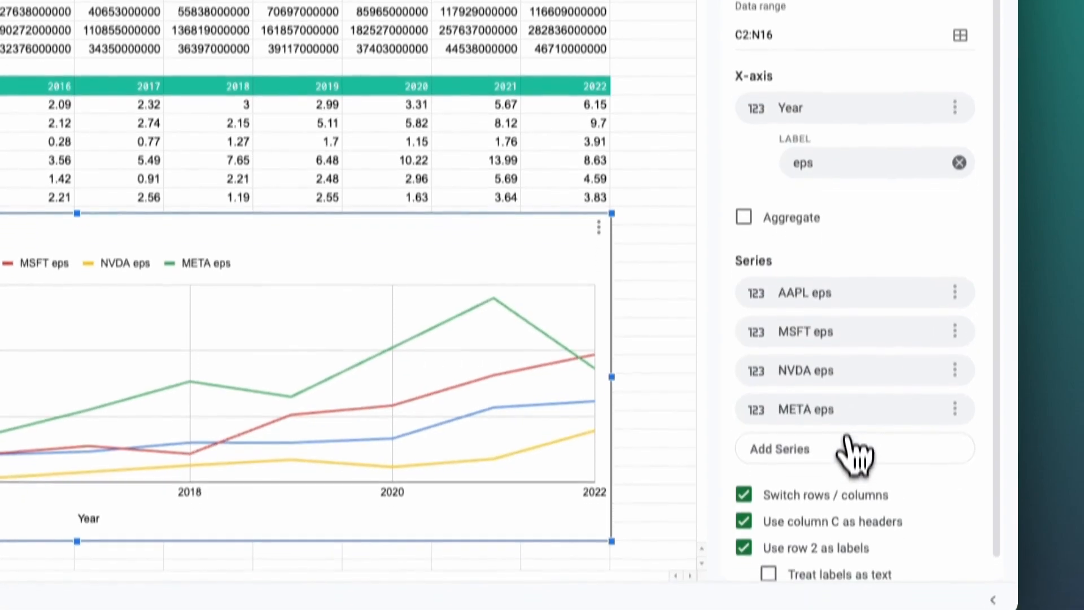
{"action": "left_click", "coordinate": [853, 485]}
{"action": "left_click", "coordinate": [855, 353]}
{"action": "left_click", "coordinate": [872, 452]}
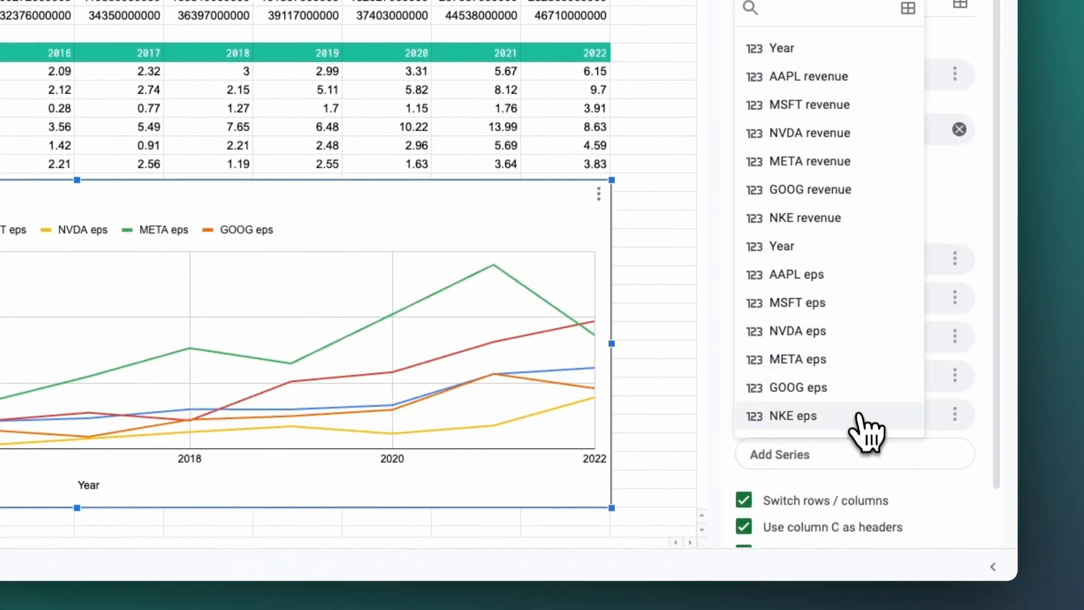
{"action": "left_click", "coordinate": [861, 415]}
Step: Assign all of the chart's eps series to the right axis
{"action": "scroll", "coordinate": [857, 334], "scroll_direction": "down", "scroll_amount": 1}
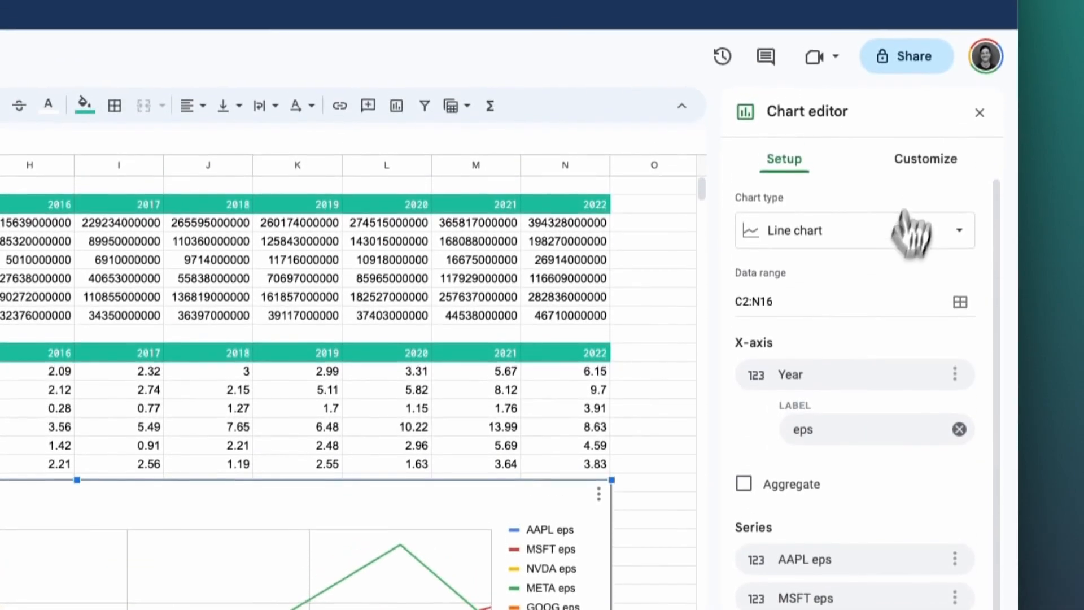
{"action": "left_click", "coordinate": [932, 166]}
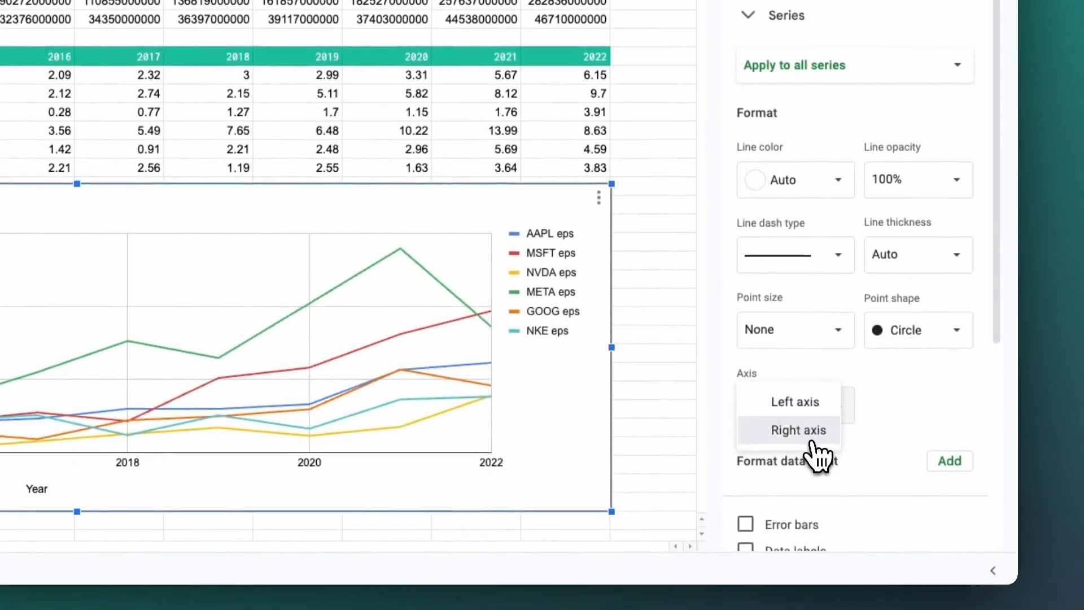
{"action": "left_click", "coordinate": [812, 440]}
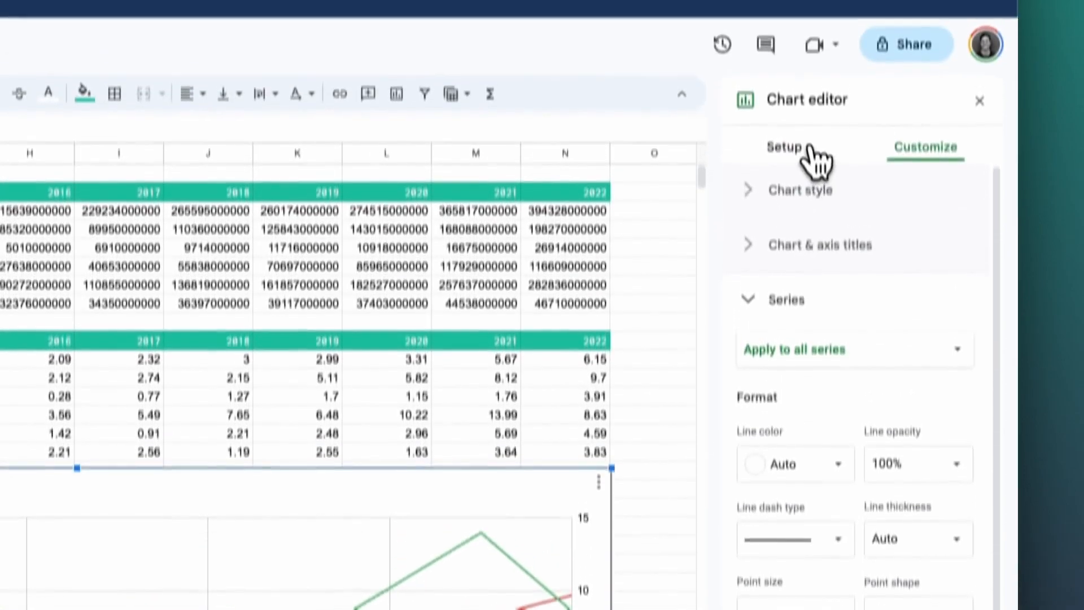
Step: Add the NKE, GOOG, META, NVDA, MSFT and AAPL revenue rows to the chart as further series
{"action": "left_click", "coordinate": [802, 148]}
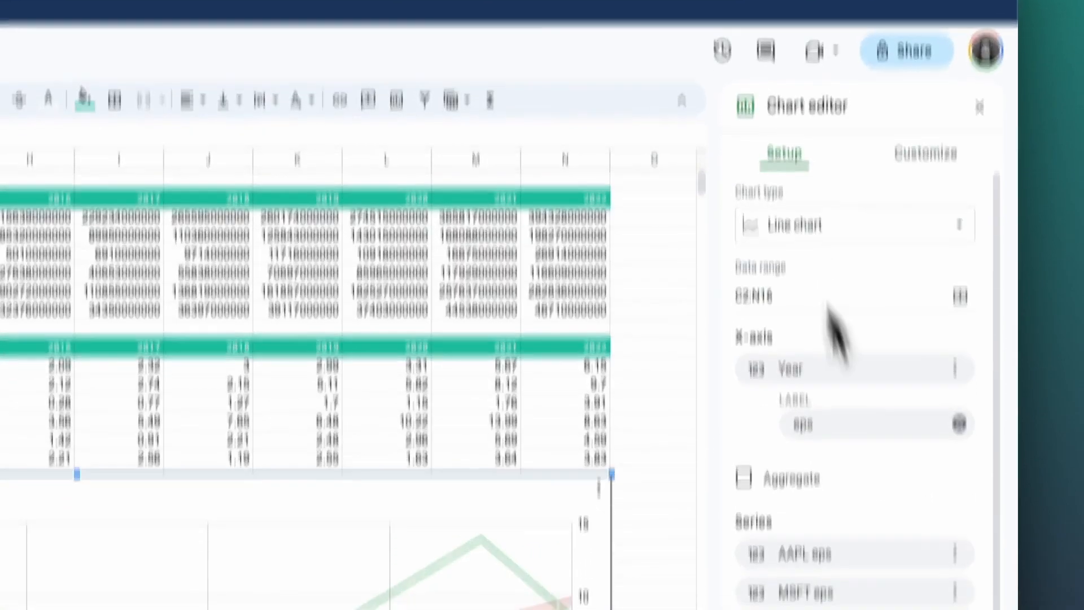
{"action": "left_click", "coordinate": [869, 462]}
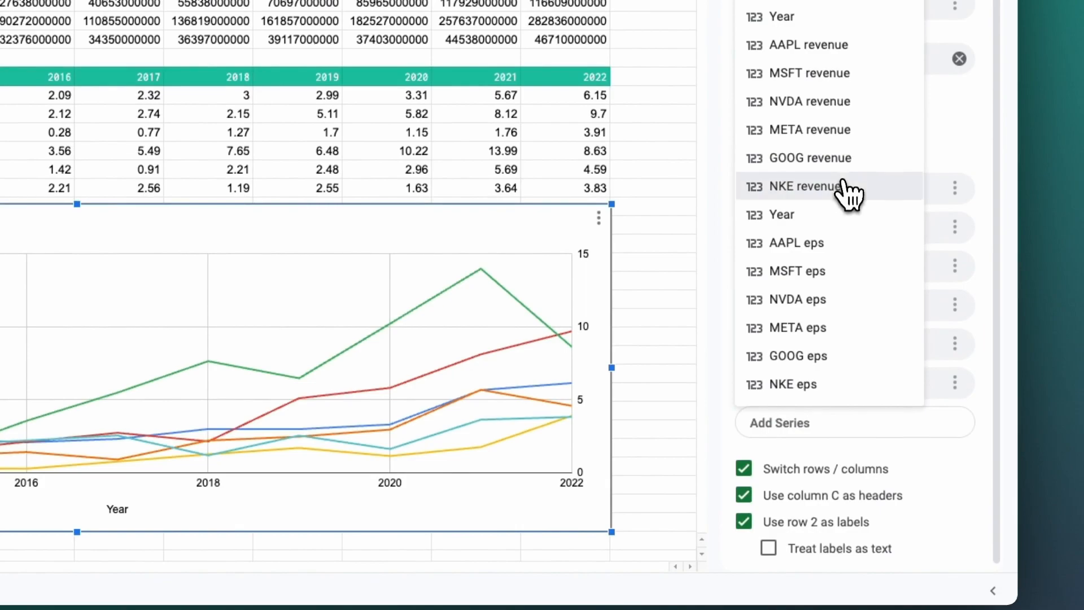
{"action": "left_click", "coordinate": [841, 218]}
{"action": "left_click", "coordinate": [867, 455]}
{"action": "left_click", "coordinate": [836, 166]}
{"action": "left_click", "coordinate": [854, 477]}
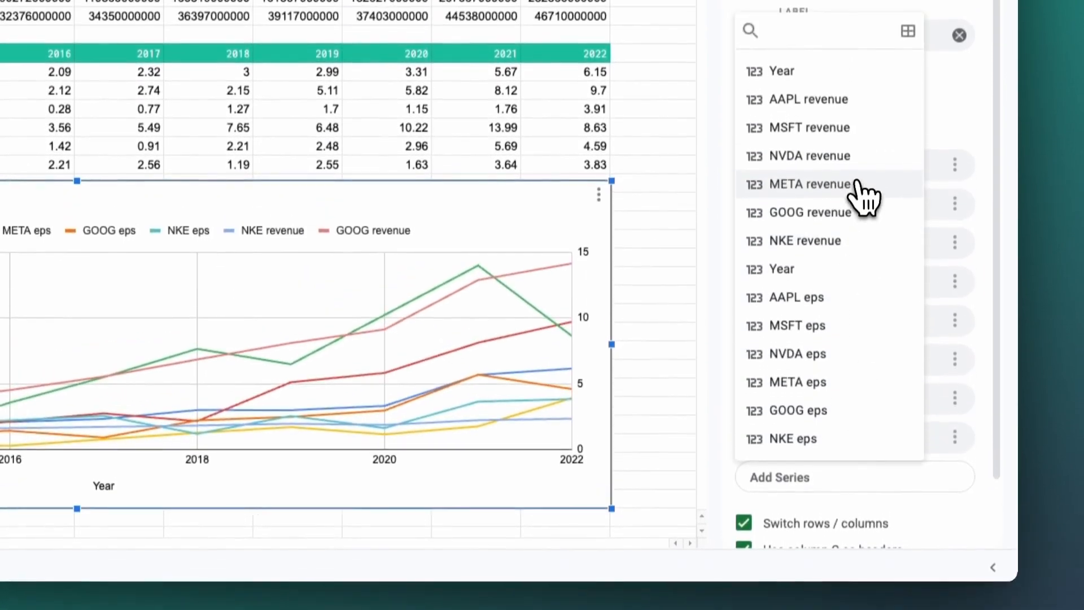
{"action": "left_click", "coordinate": [861, 153]}
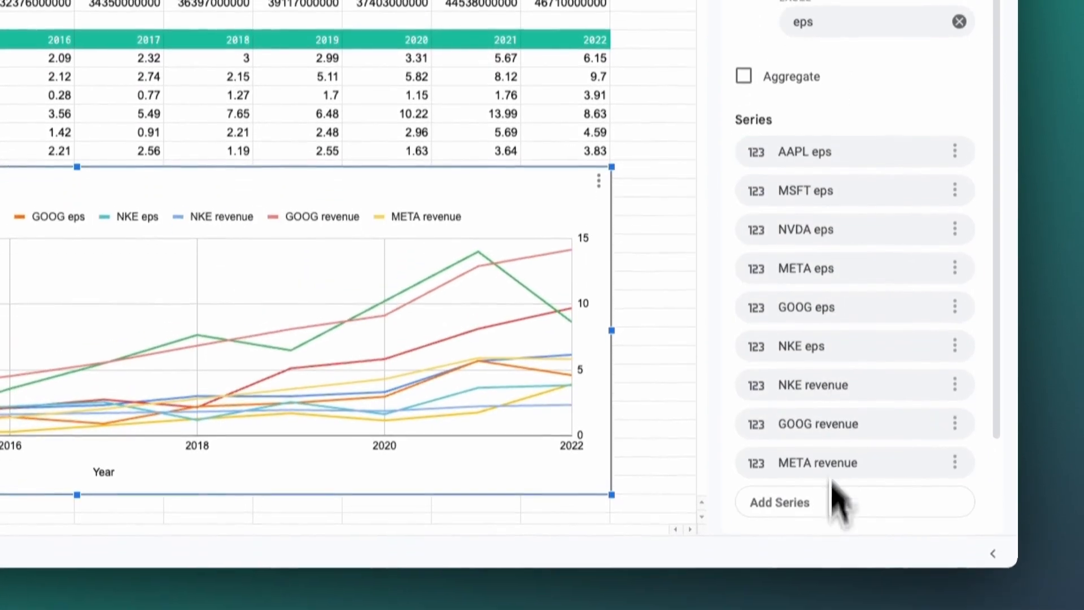
{"action": "left_click", "coordinate": [843, 497]}
{"action": "left_click", "coordinate": [841, 164]}
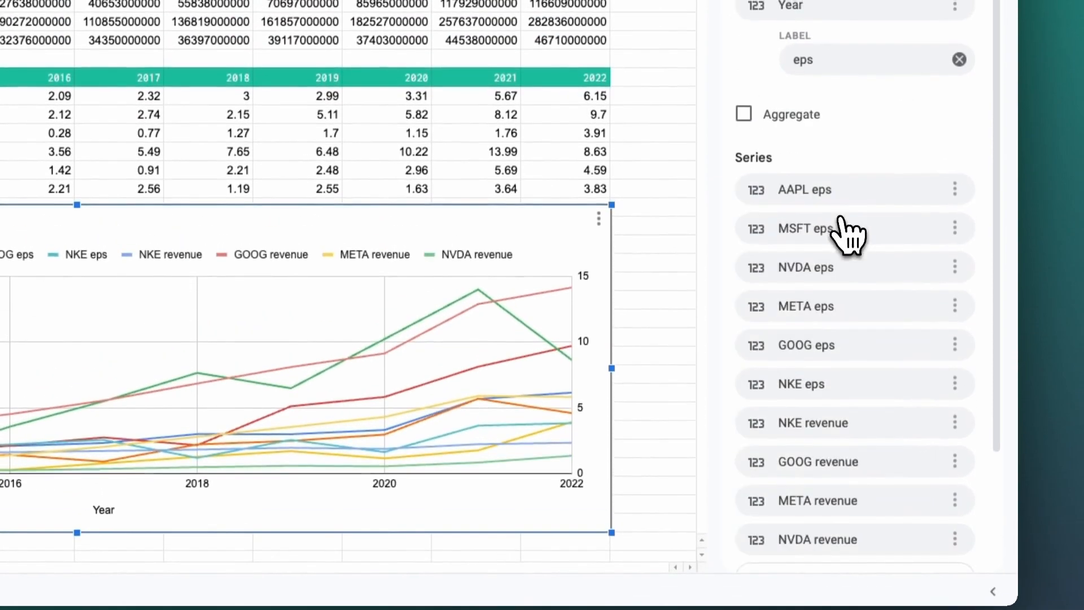
{"action": "scroll", "coordinate": [847, 472], "scroll_direction": "down", "scroll_amount": 5}
{"action": "left_click", "coordinate": [836, 380]}
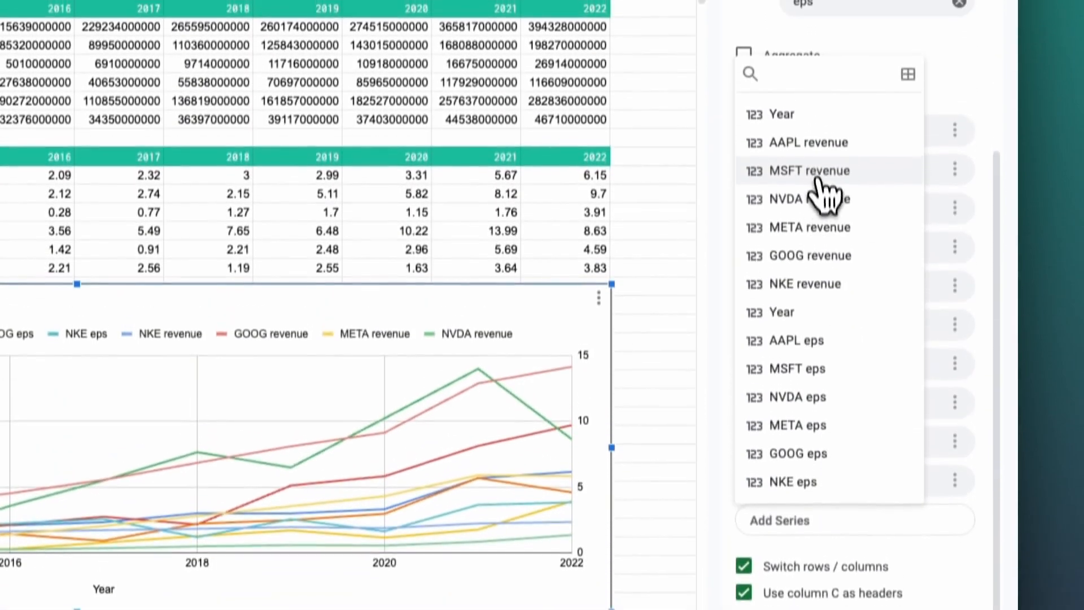
{"action": "left_click", "coordinate": [817, 176]}
{"action": "left_click", "coordinate": [846, 558]}
{"action": "left_click", "coordinate": [815, 181]}
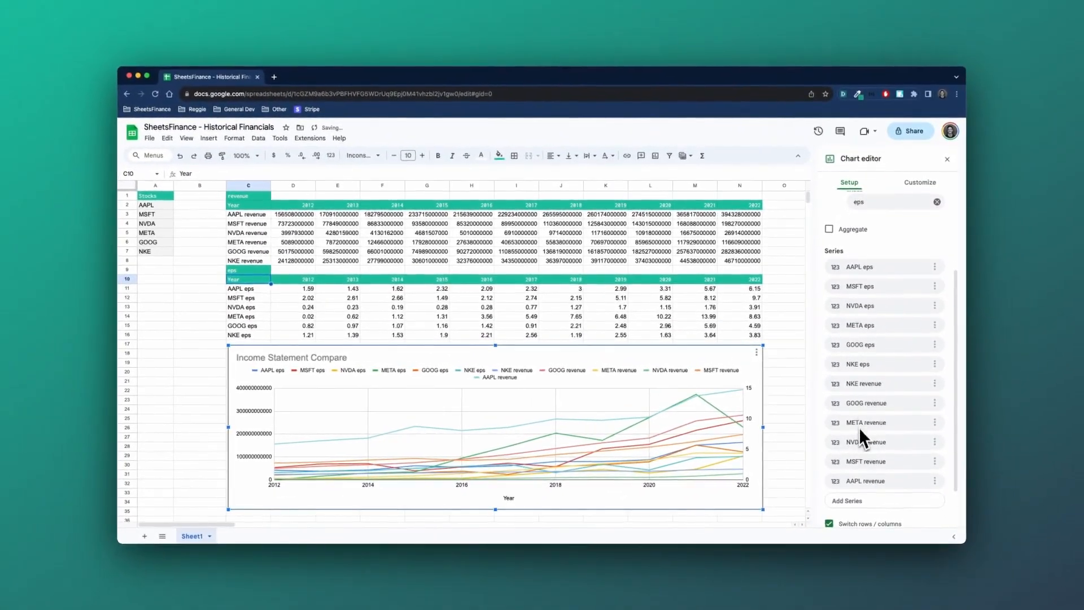
Step: Look over the chart's series and chart style customization options and close the chart editor
{"action": "scroll", "coordinate": [817, 456], "scroll_direction": "up", "scroll_amount": 4}
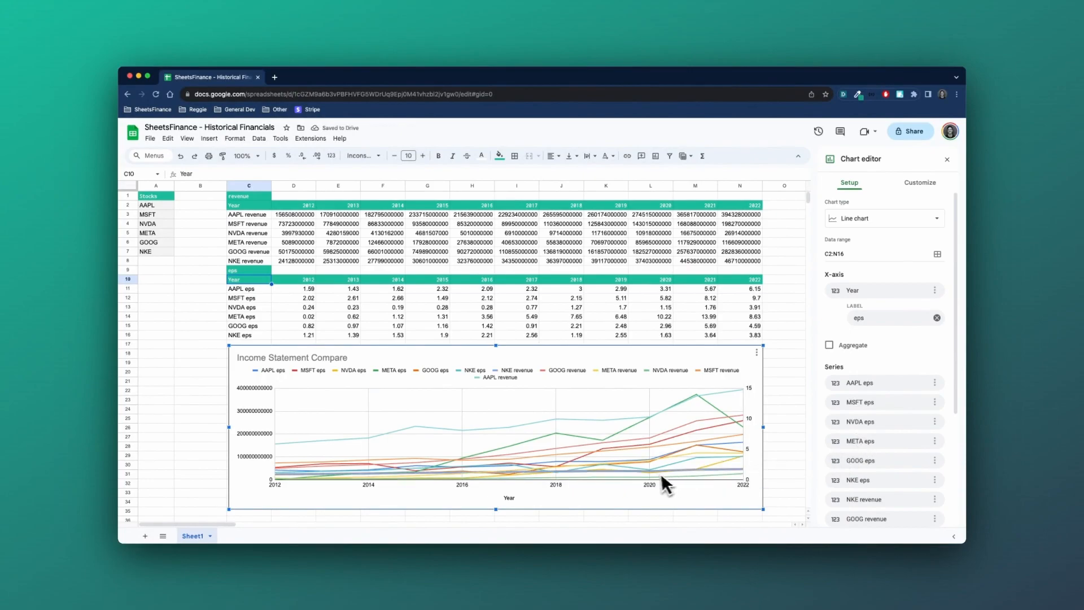
{"action": "left_click", "coordinate": [930, 184]}
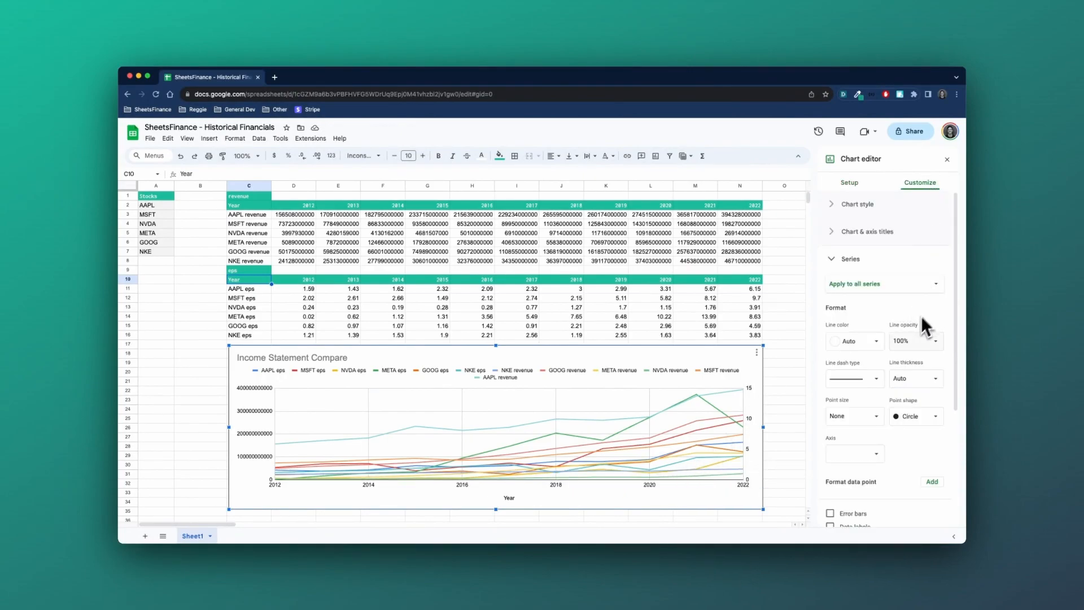
{"action": "left_click", "coordinate": [854, 187]}
{"action": "left_click", "coordinate": [912, 186]}
{"action": "left_click", "coordinate": [867, 206]}
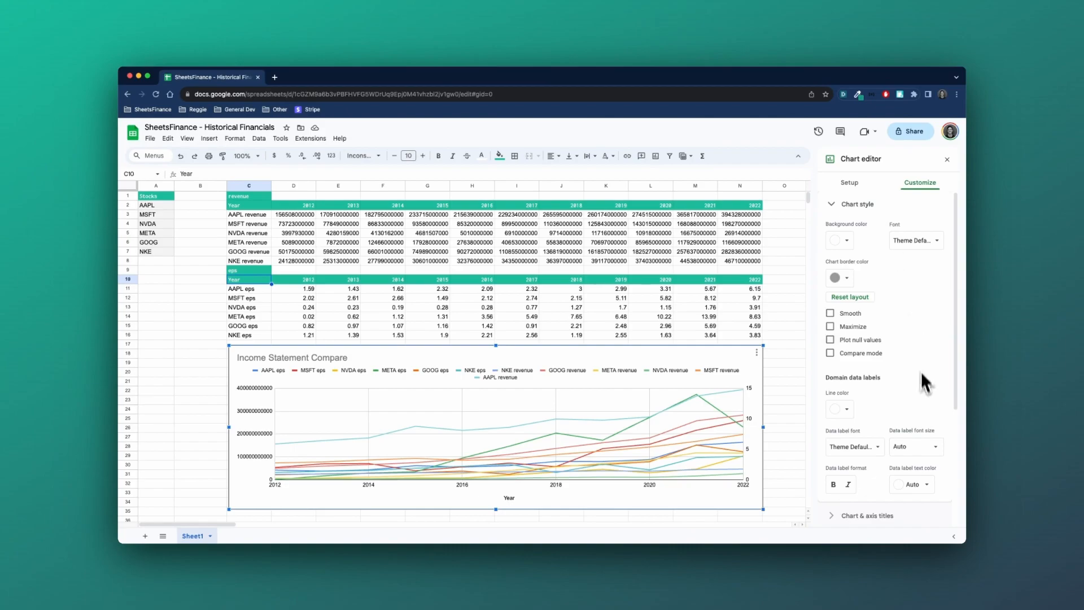
{"action": "left_click", "coordinate": [947, 160]}
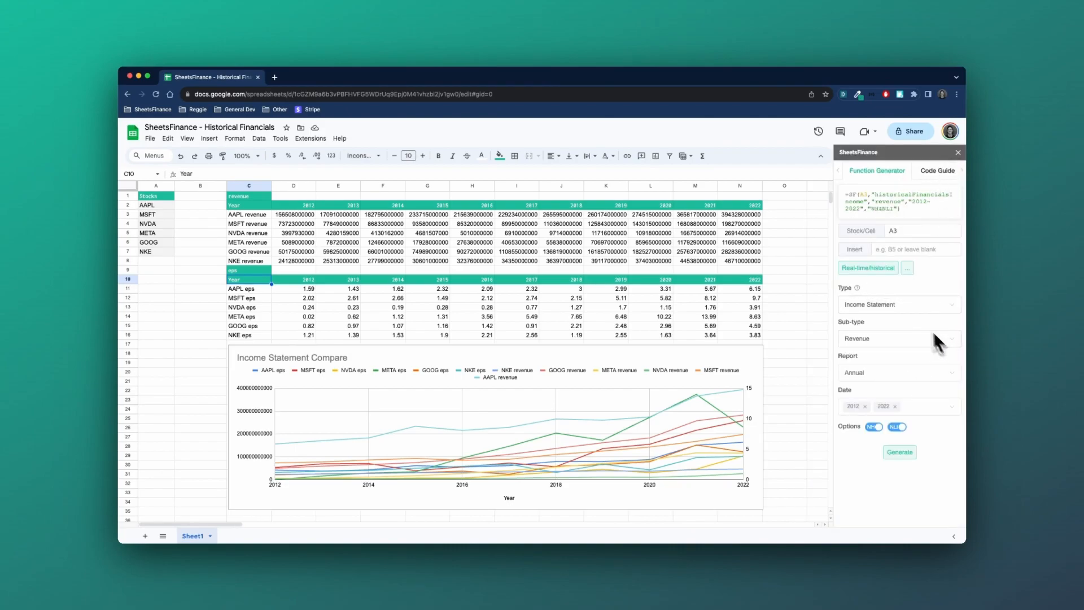
Step: Browse the available Income Statement sub-types and set the second table's metric in C9 to ebitda
{"action": "left_click", "coordinate": [873, 340]}
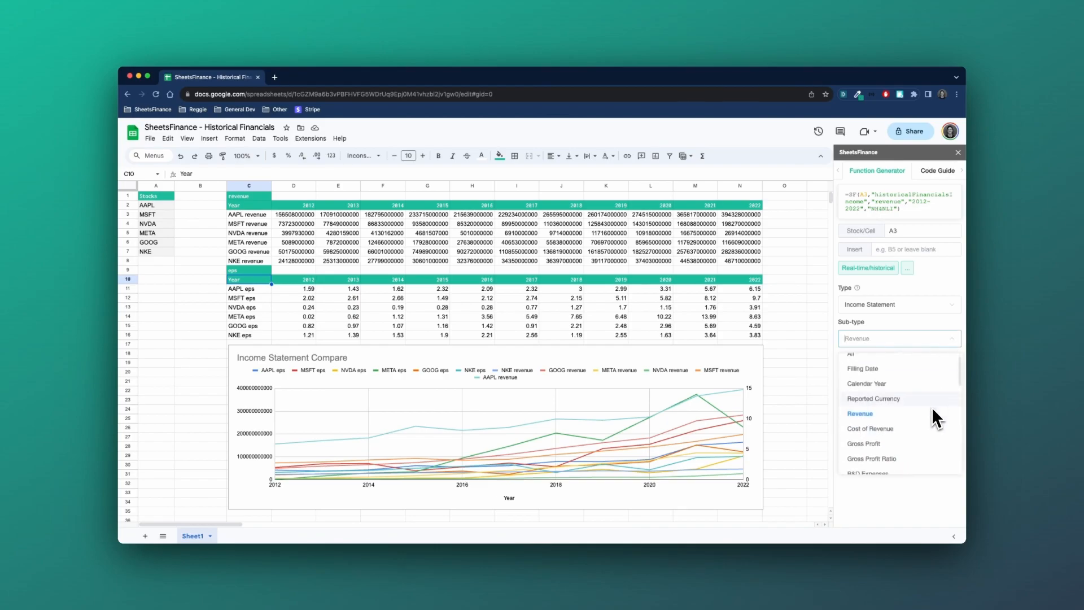
{"action": "scroll", "coordinate": [915, 421], "scroll_direction": "down", "scroll_amount": 5}
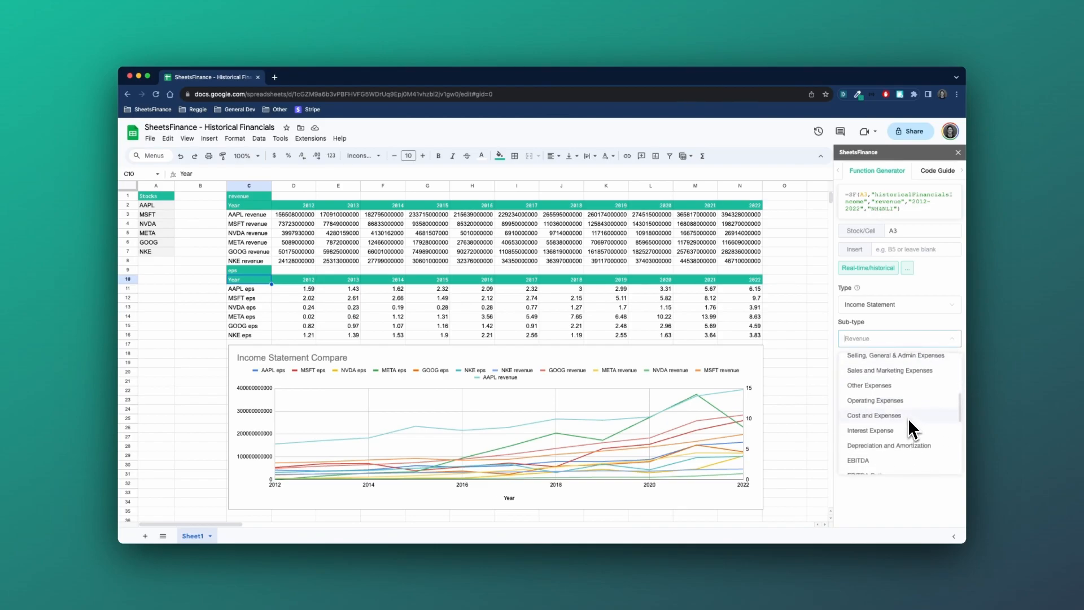
{"action": "scroll", "coordinate": [907, 420], "scroll_direction": "down", "scroll_amount": 3}
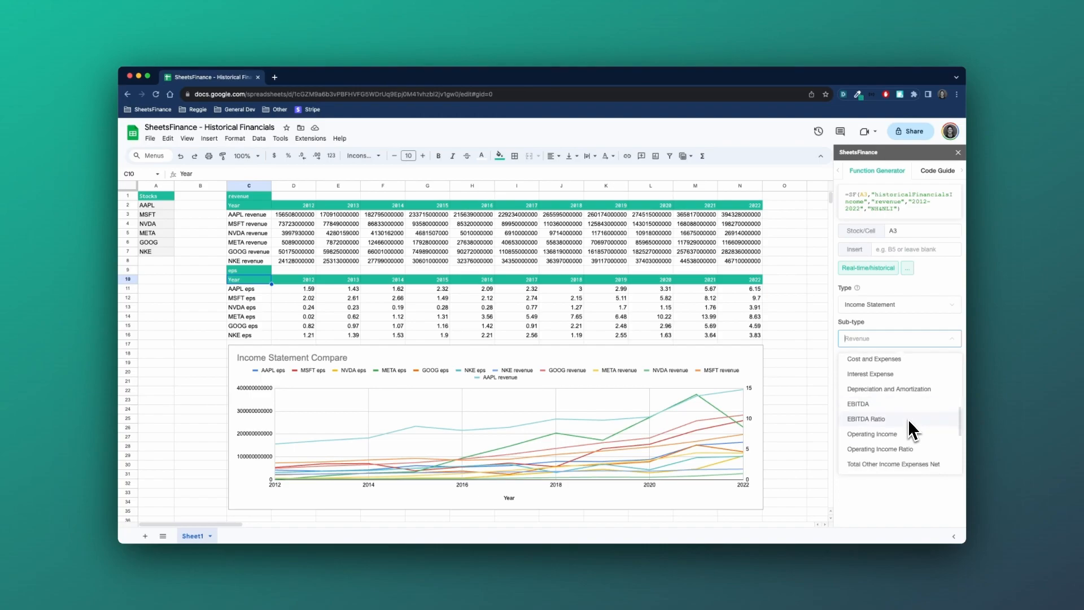
{"action": "left_click", "coordinate": [259, 272]}
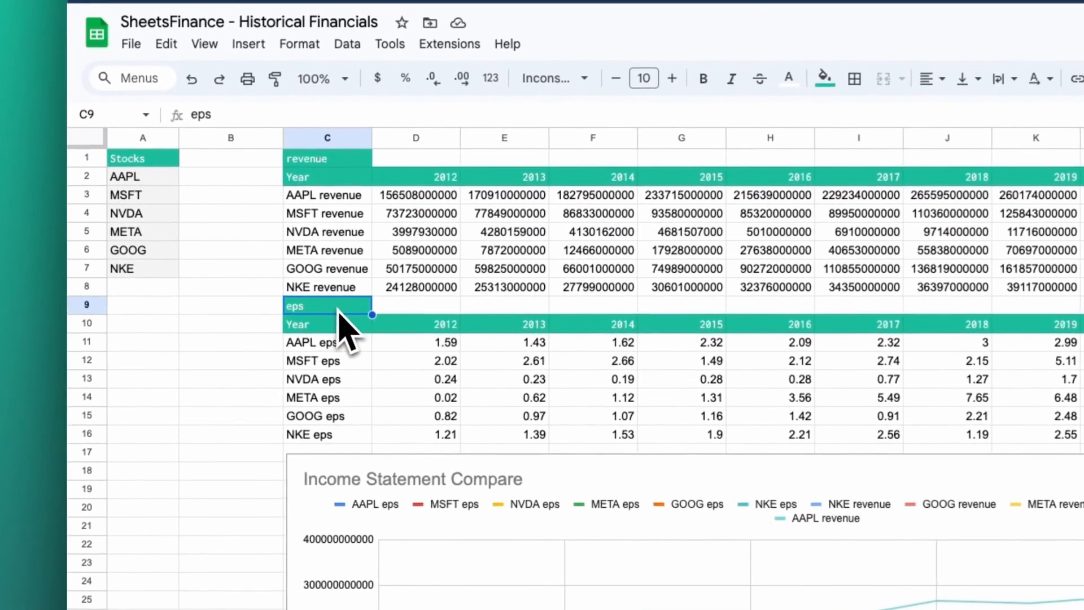
{"action": "type", "text": "ebitda"}
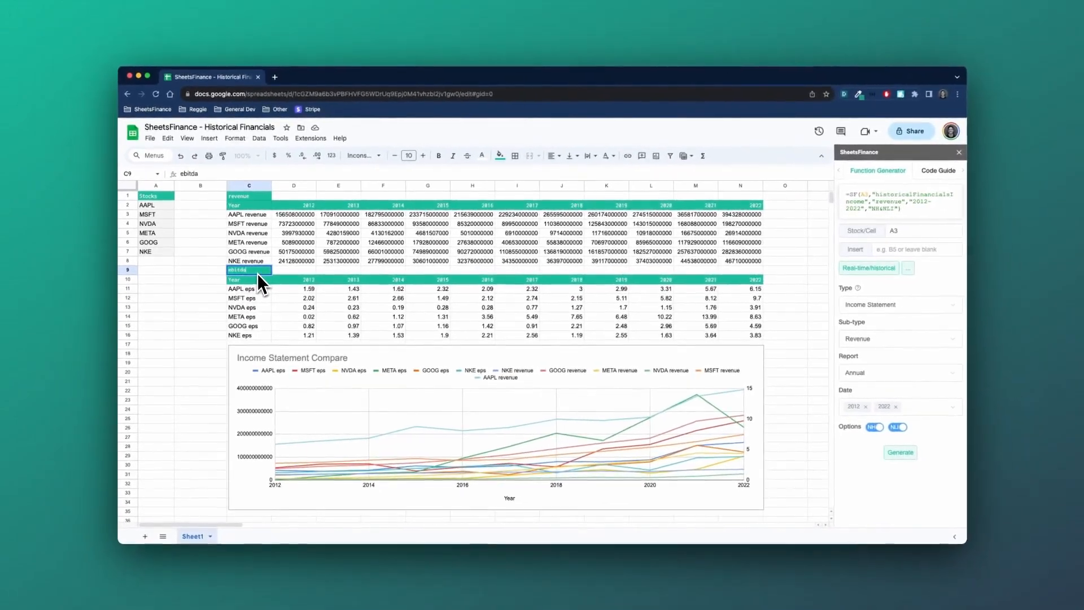
{"action": "key", "text": "Return"}
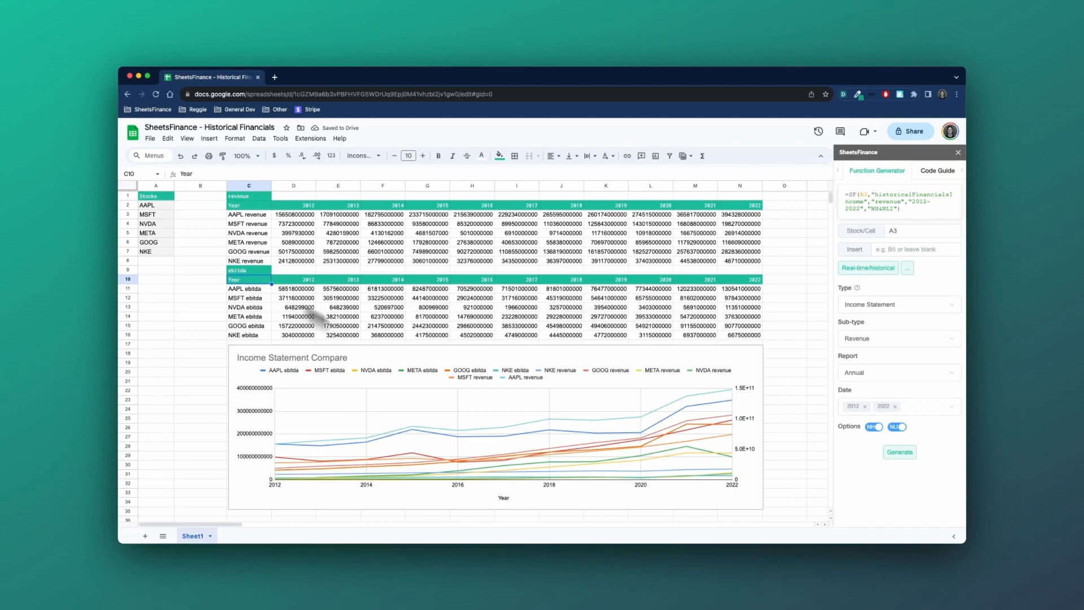
Step: Set the first table's metric in C1 to netIncome
{"action": "left_click", "coordinate": [254, 197]}
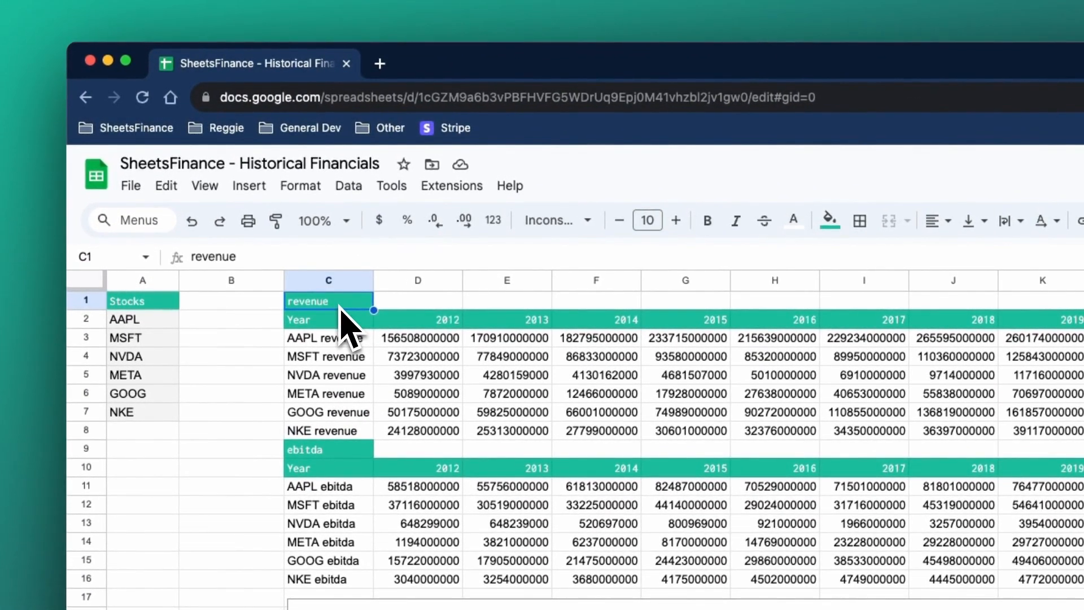
{"action": "type", "text": "netIncome"}
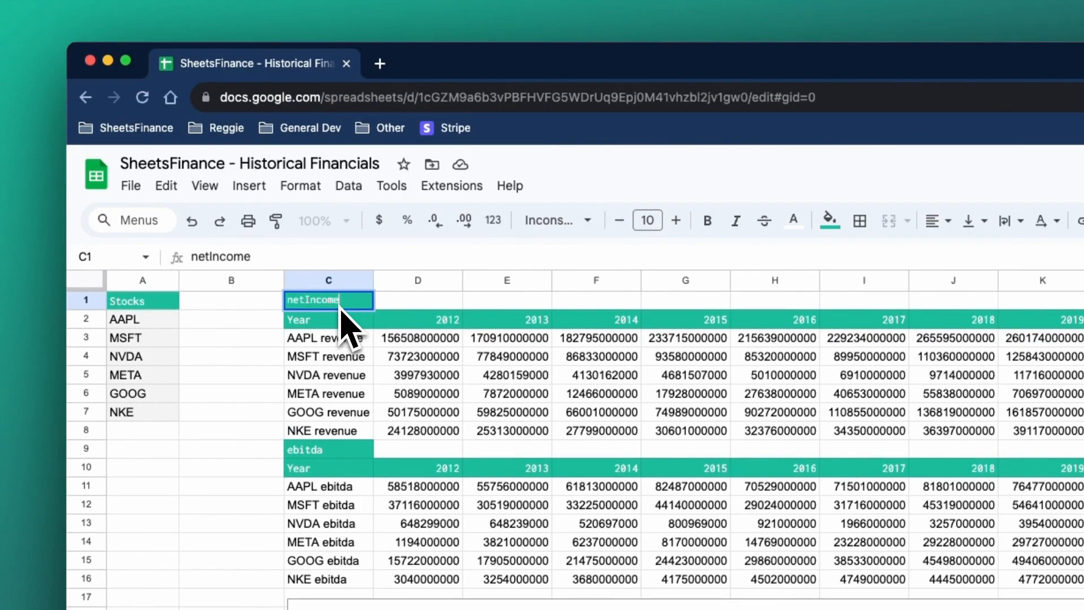
{"action": "key", "text": "Return"}
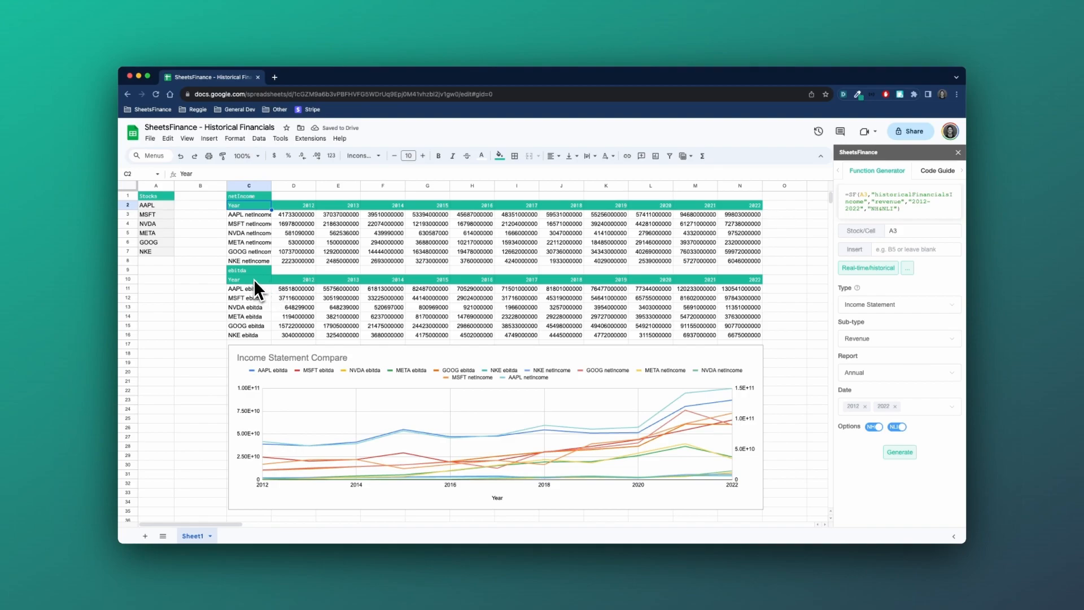
Step: Replace the first ticker in the Stocks list, cell A2, with BAC
{"action": "left_click", "coordinate": [148, 205]}
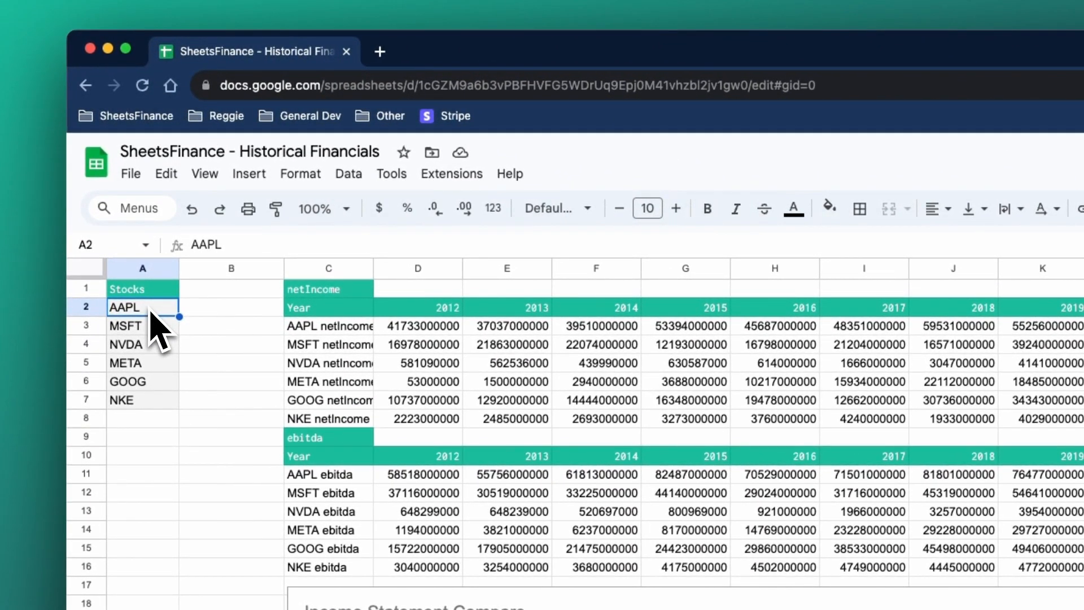
{"action": "type", "text": "BAC"}
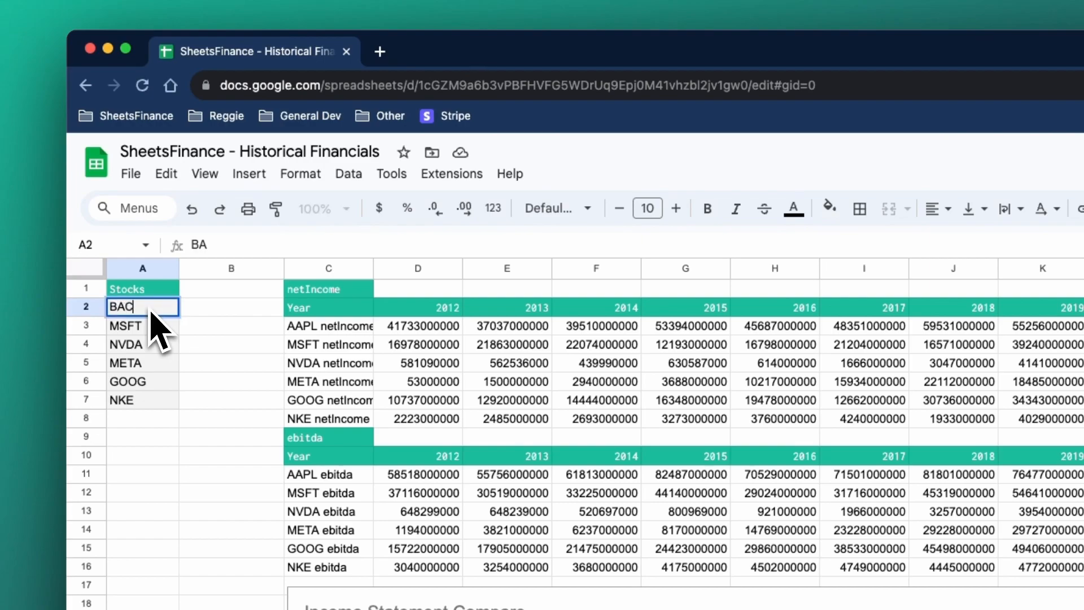
{"action": "key", "text": "Return"}
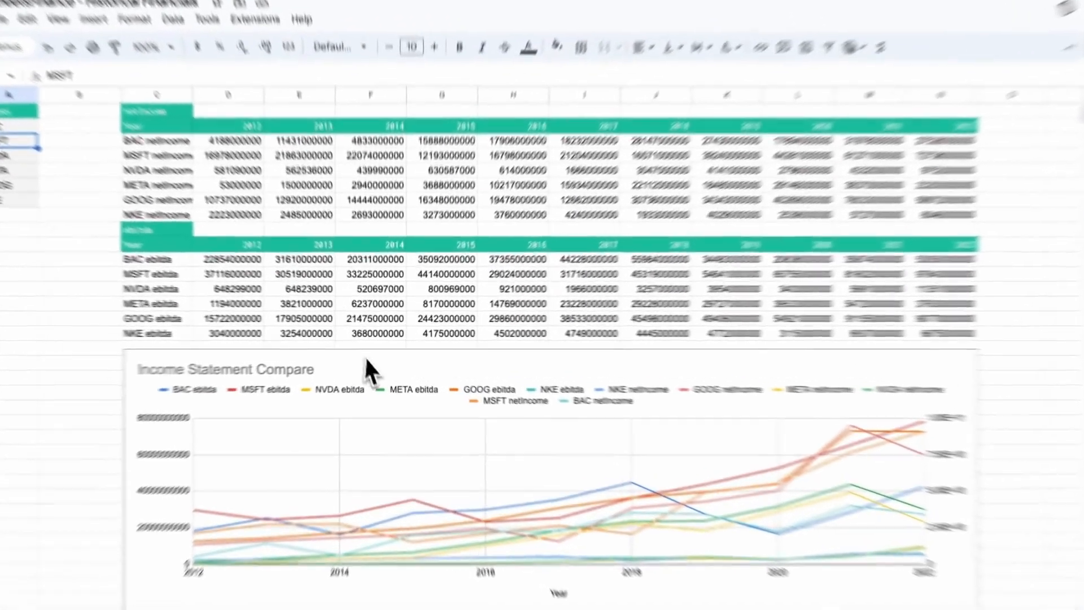
Step: Change the Income Statement Compare chart's type to Smooth line chart
{"action": "left_click", "coordinate": [390, 356]}
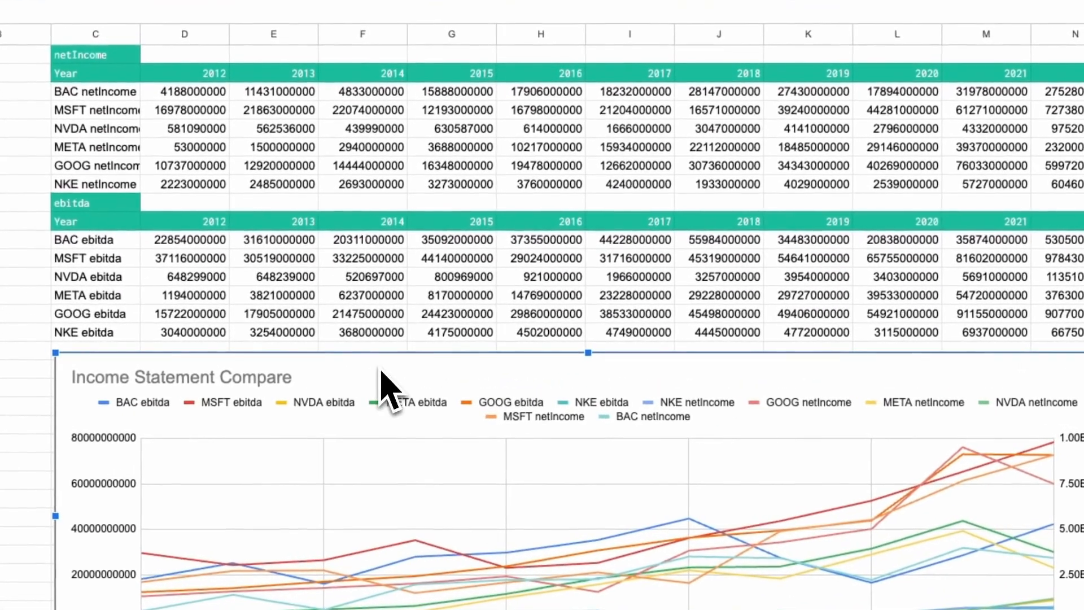
{"action": "double_click", "coordinate": [384, 388]}
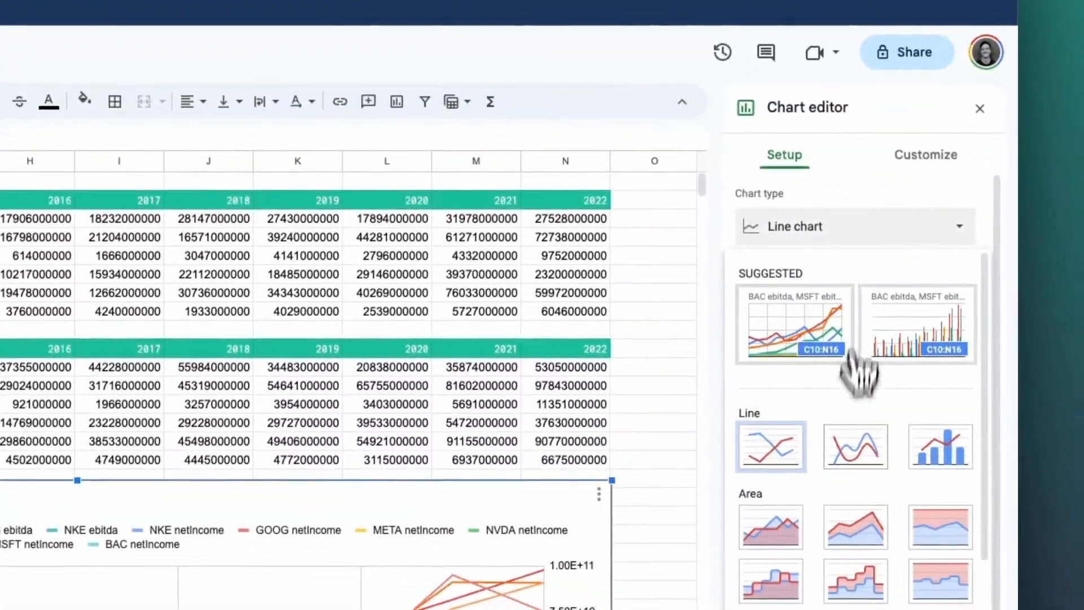
{"action": "left_click", "coordinate": [858, 450]}
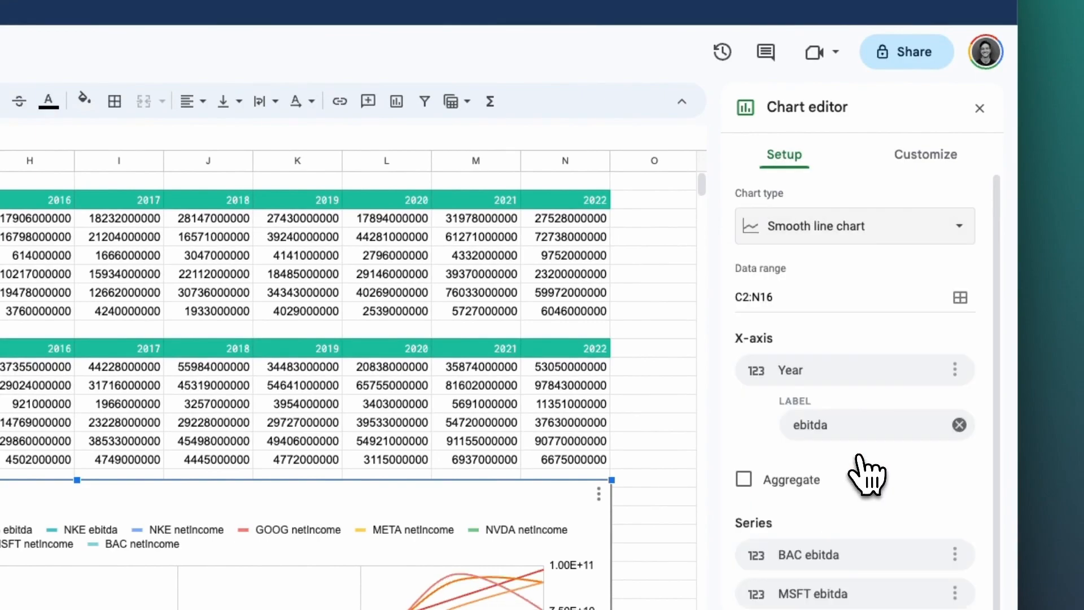